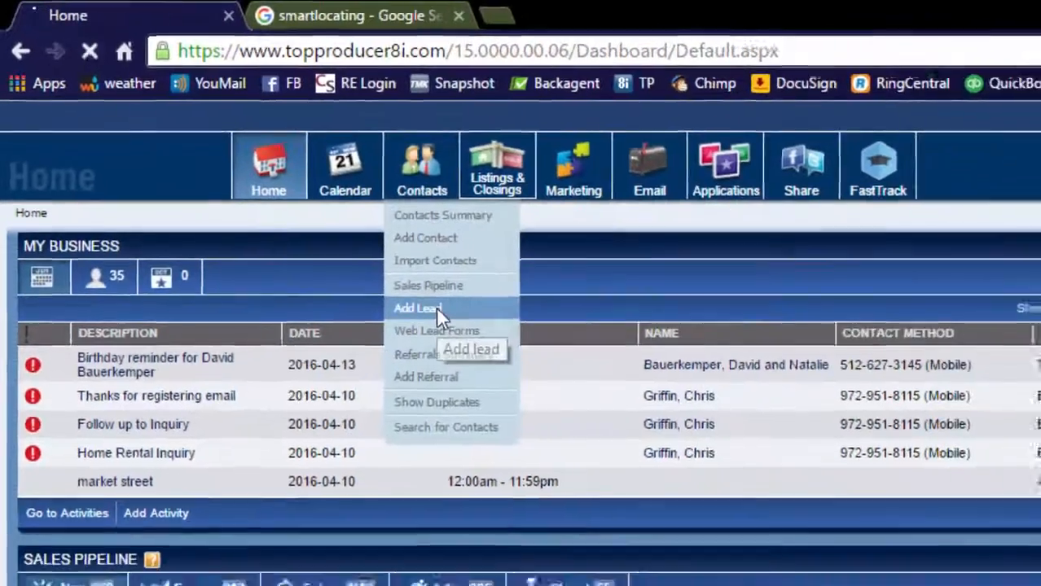
Start a new lead record and set its contact type to Renter(s).
{"action": "left_click", "coordinate": [487, 346]}
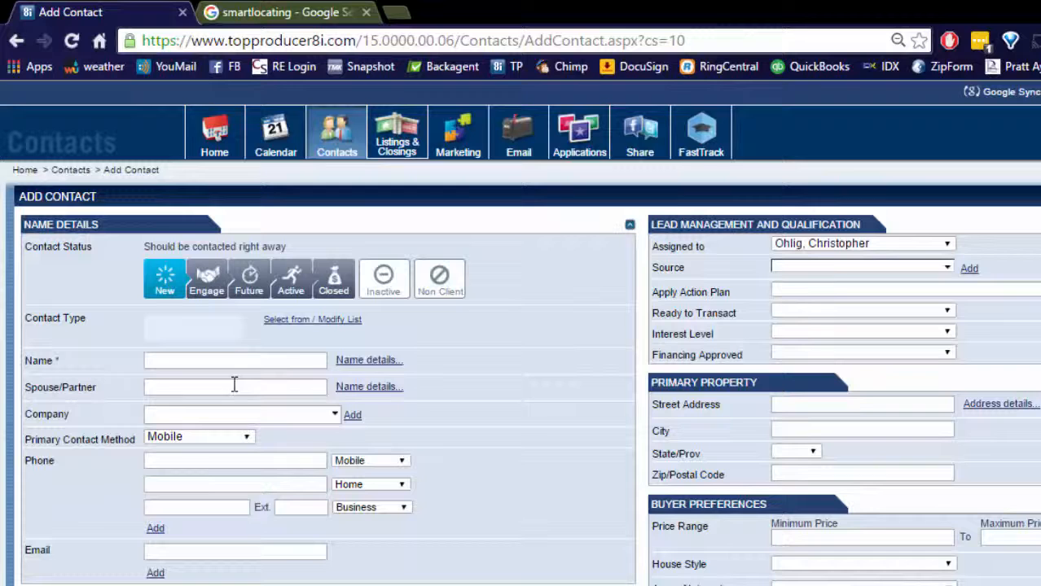
{"action": "left_click", "coordinate": [280, 325]}
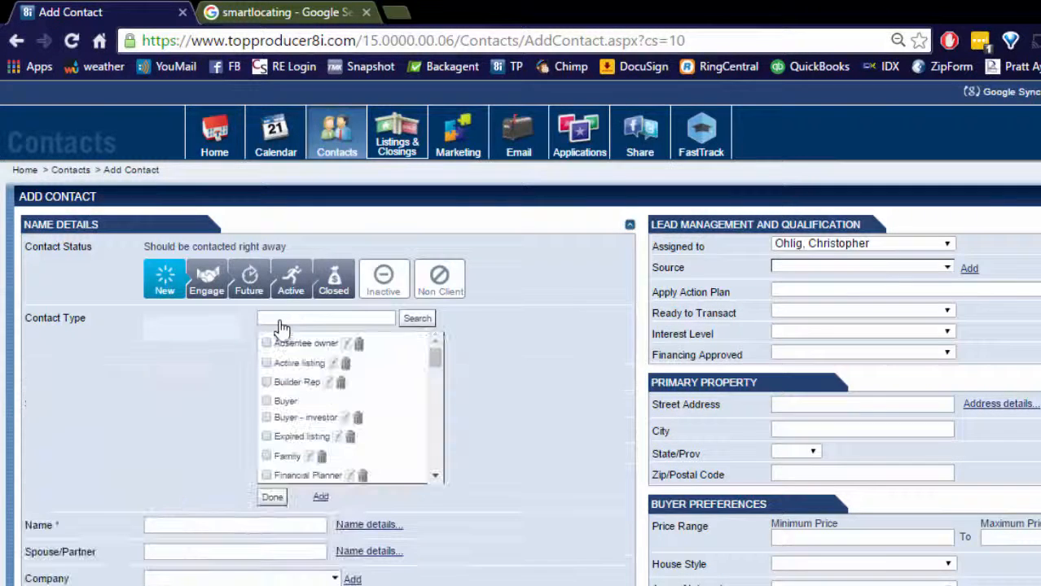
{"action": "scroll", "coordinate": [359, 408], "scroll_direction": "down", "scroll_amount": 5}
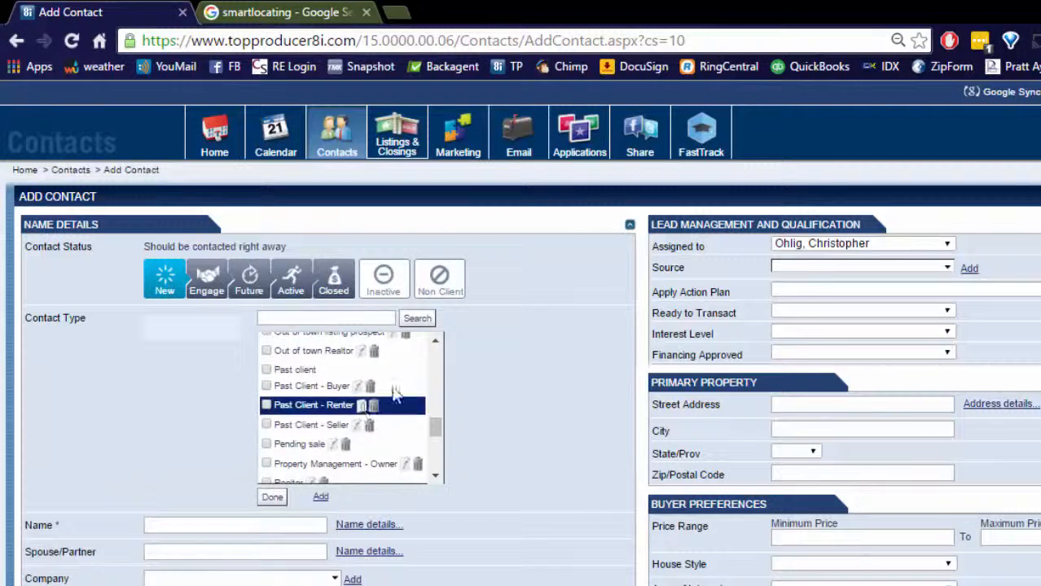
{"action": "mouse_move", "coordinate": [436, 428]}
{"action": "left_mouse_down"}
{"action": "mouse_move", "coordinate": [438, 451]}
{"action": "mouse_move", "coordinate": [454, 352]}
{"action": "mouse_move", "coordinate": [433, 439]}
{"action": "left_mouse_up"}
{"action": "scroll", "coordinate": [302, 465], "scroll_direction": "down", "scroll_amount": 3}
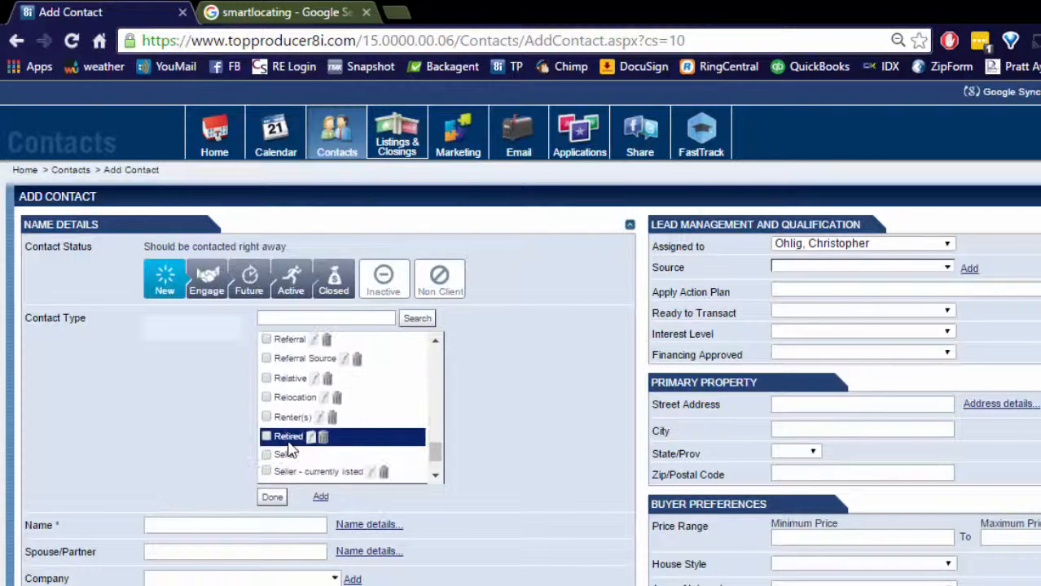
{"action": "left_click", "coordinate": [287, 417]}
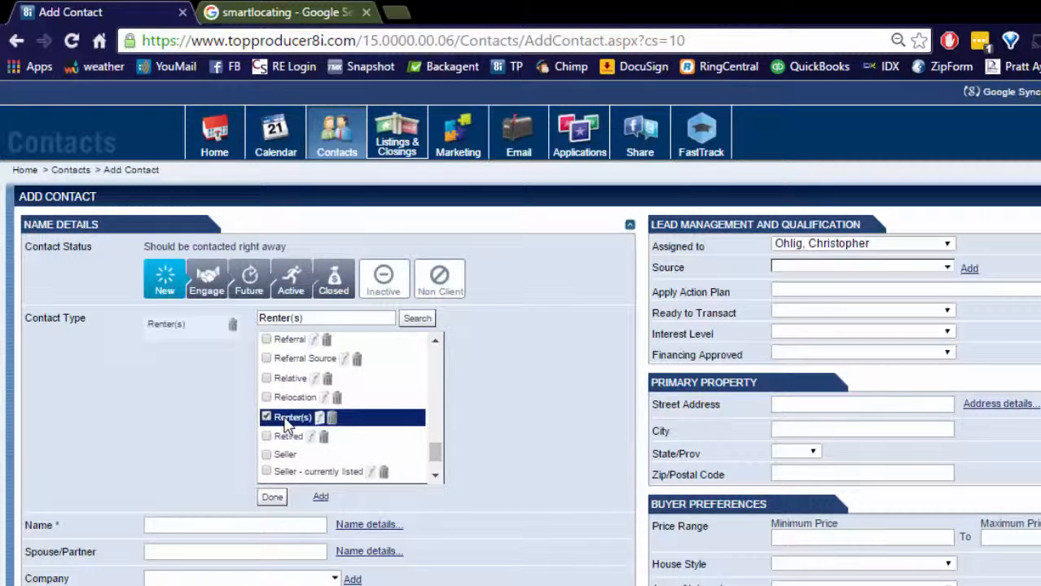
{"action": "left_click", "coordinate": [272, 497]}
Enter the lead's name, mobile phone number and email address.
{"action": "left_click", "coordinate": [224, 361]}
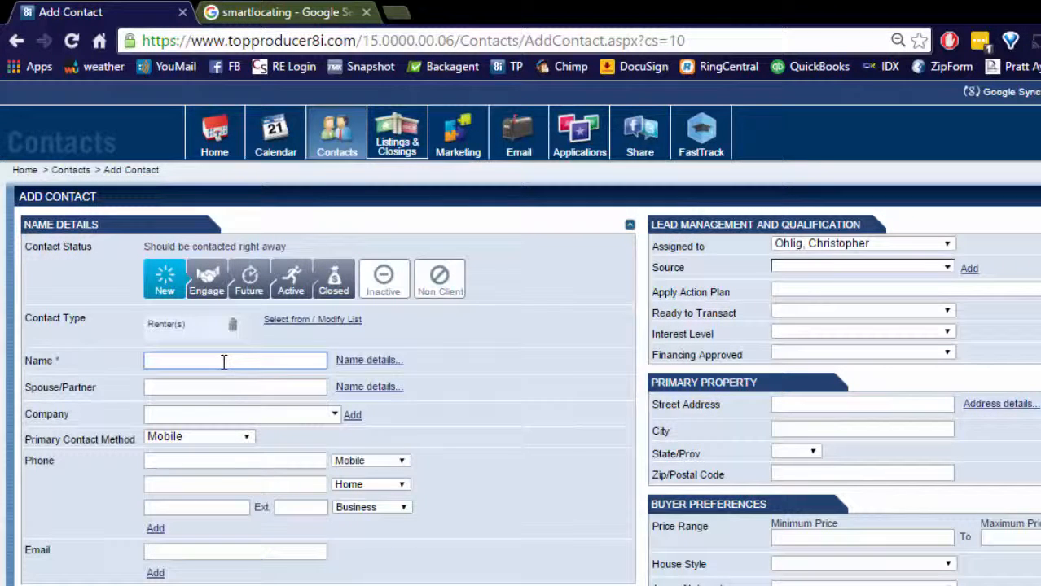
{"action": "left_click", "coordinate": [198, 461]}
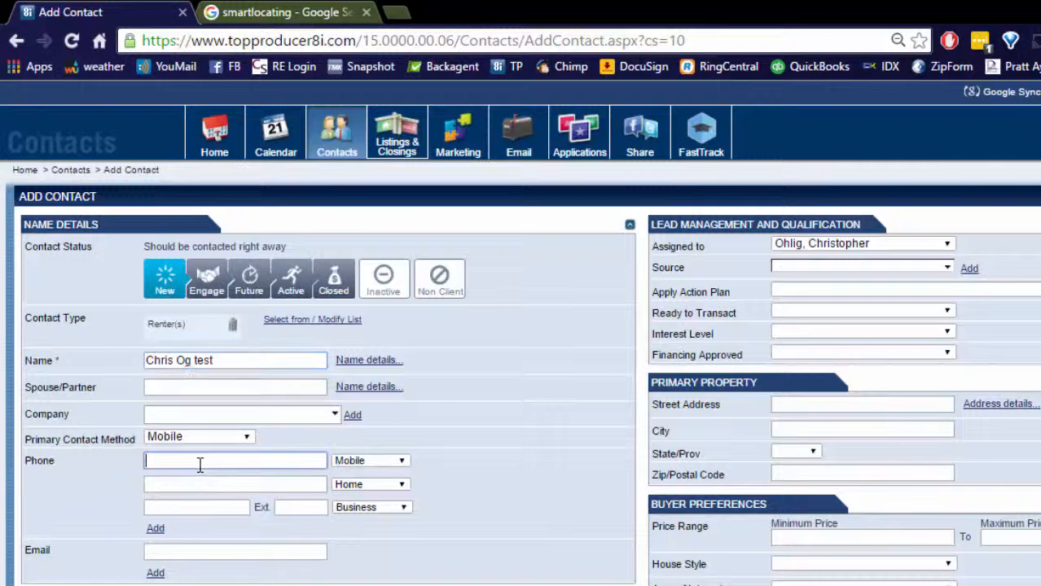
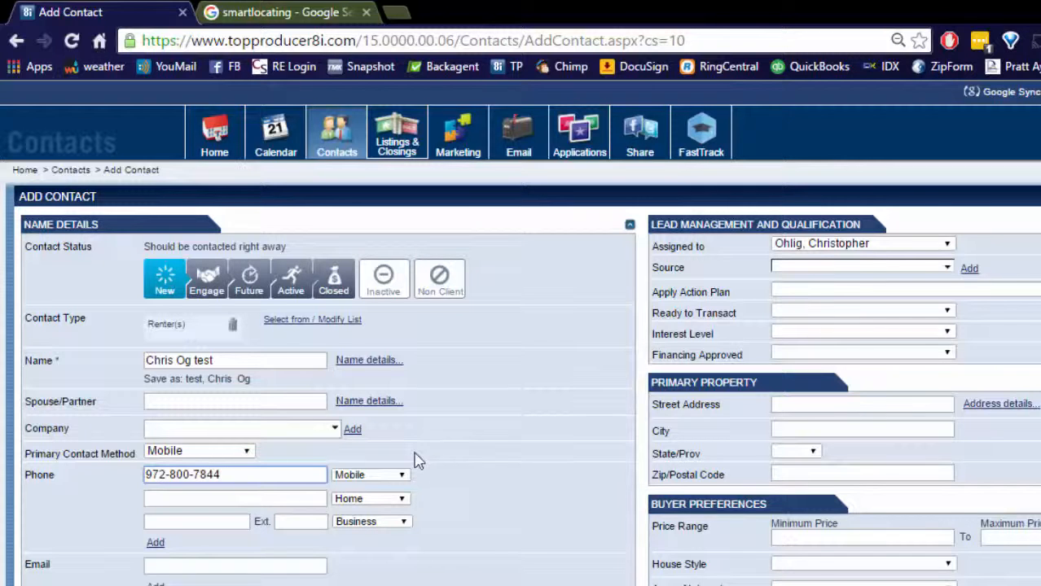
{"action": "left_click", "coordinate": [292, 564]}
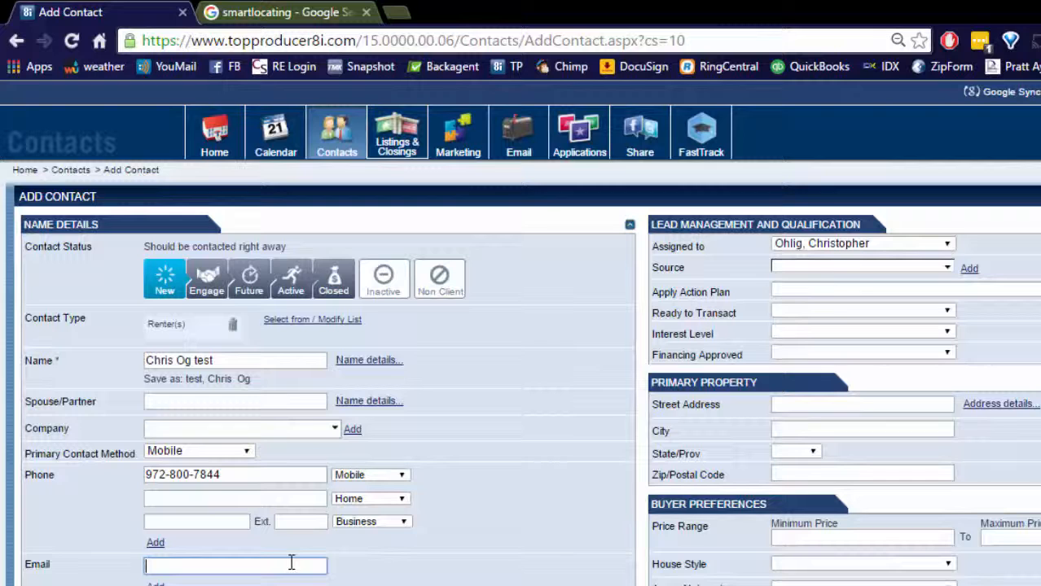
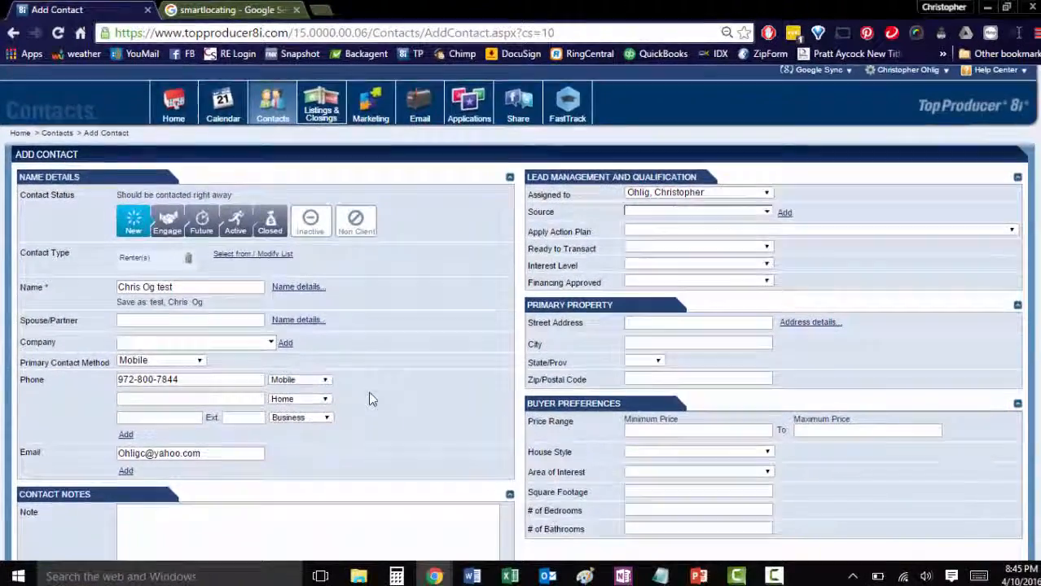
Write a three-line contact note: "Looking for 2 bedroom apt in The Colony", "has pets", "max $1400/month".
{"action": "scroll", "coordinate": [297, 453], "scroll_direction": "down", "scroll_amount": 2}
{"action": "left_click", "coordinate": [236, 367]}
{"action": "type", "text": "Looki"}
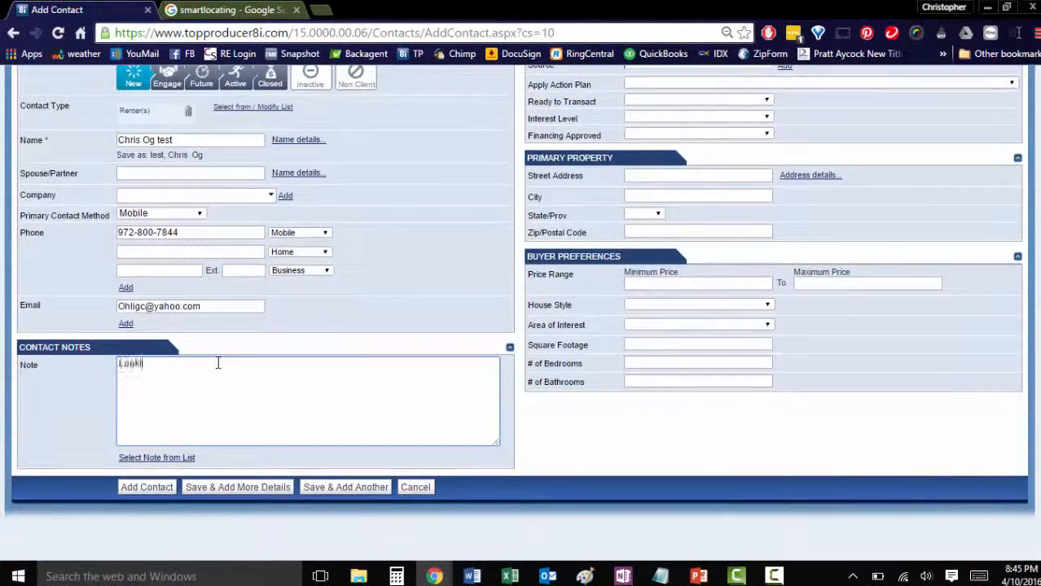
{"action": "type", "text": "ng for 2 bedd"}
{"action": "key", "text": "BackSpace"}
{"action": "type", "text": "room apt in"}
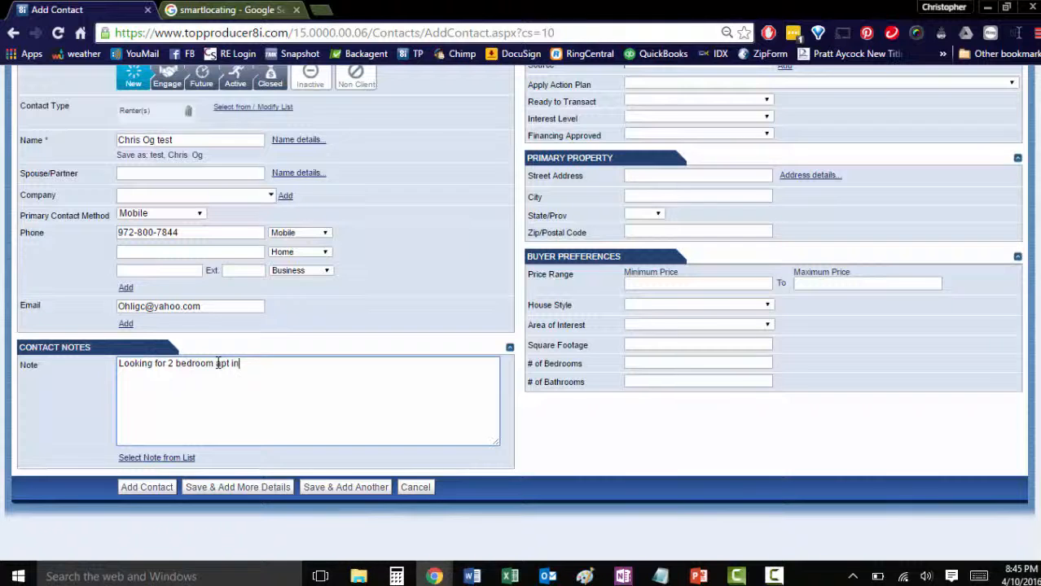
{"action": "type", "text": " The Colony"}
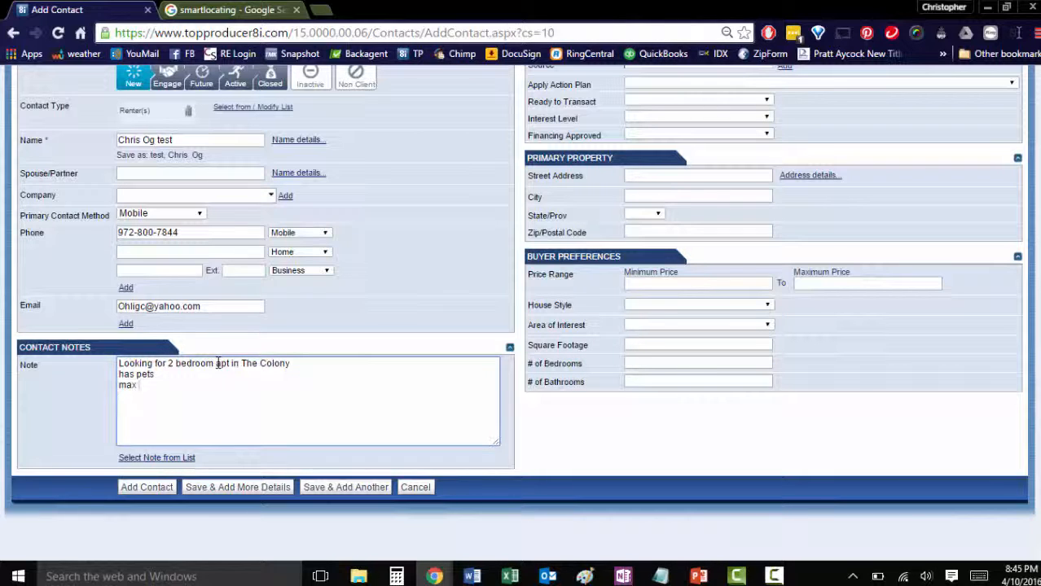
{"action": "type", "text": "1400/month"}
Browse the available lead sources for the new contact.
{"action": "scroll", "coordinate": [429, 312], "scroll_direction": "up", "scroll_amount": 3}
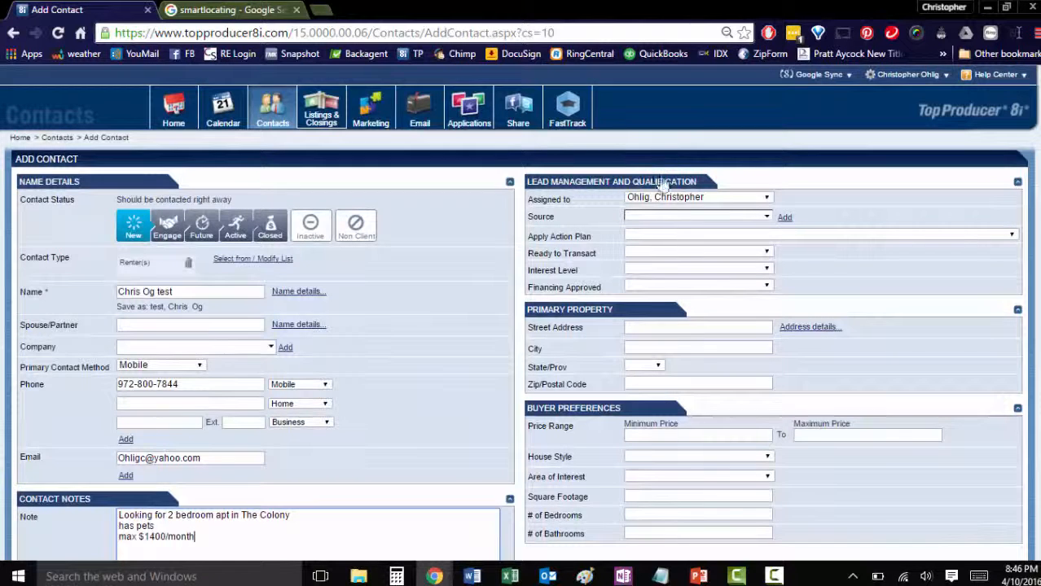
{"action": "left_click", "coordinate": [667, 218]}
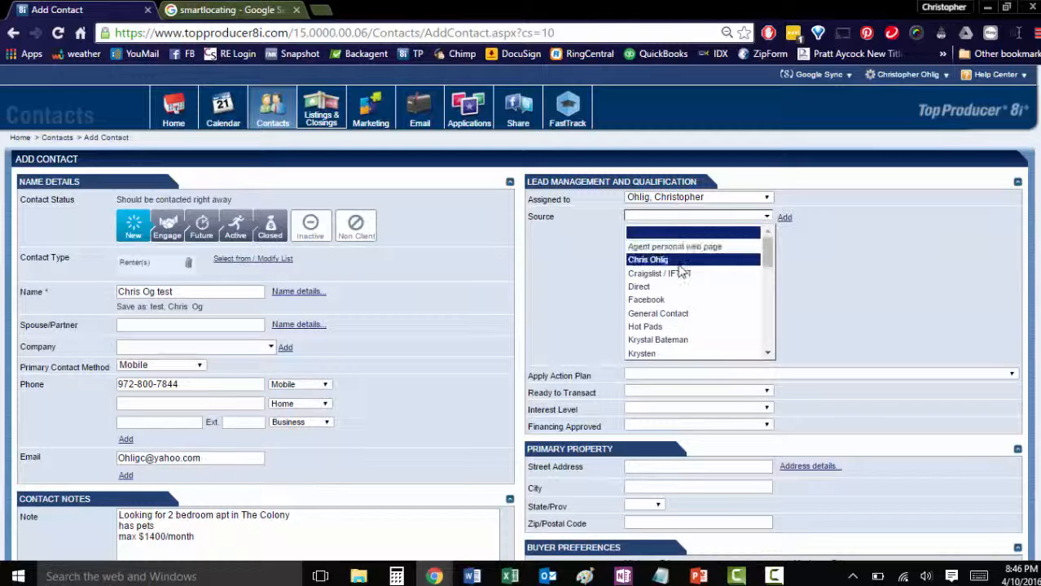
{"action": "scroll", "coordinate": [680, 275], "scroll_direction": "down", "scroll_amount": 2}
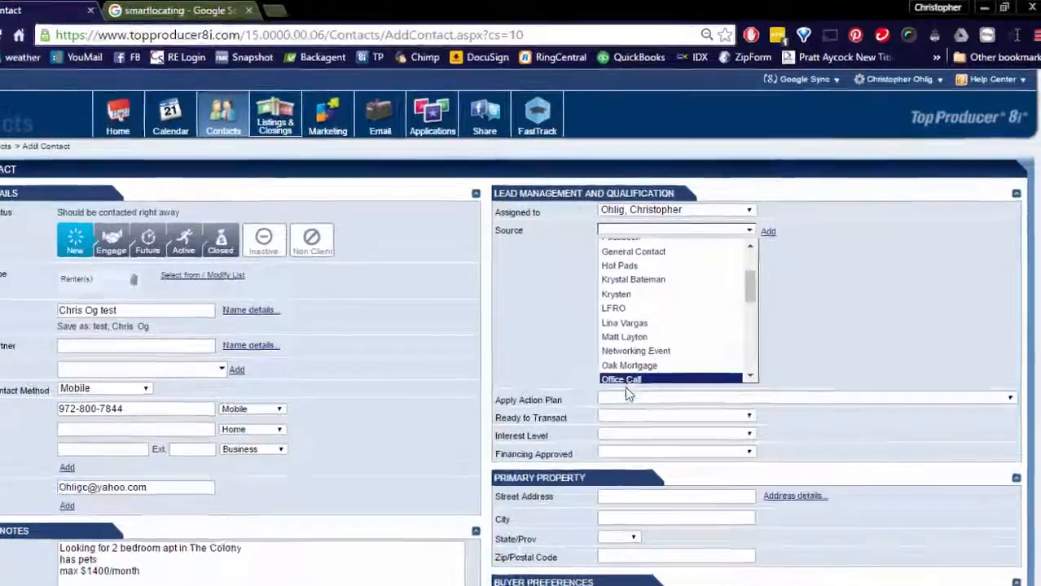
Apply the broker's "Apartment Lead" action plan to the new contact.
{"action": "left_click", "coordinate": [671, 376]}
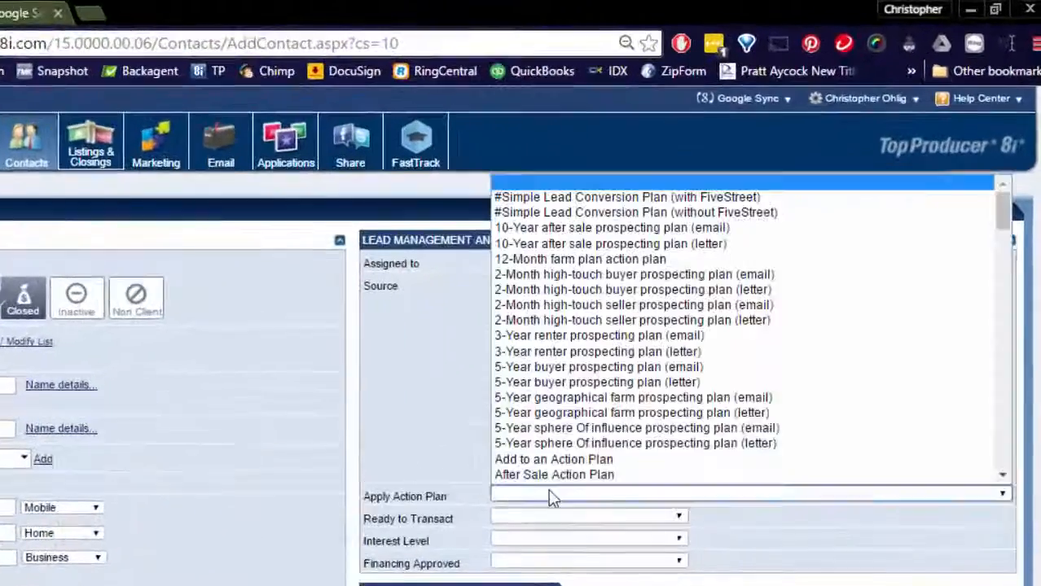
{"action": "scroll", "coordinate": [550, 521], "scroll_direction": "down", "scroll_amount": 4}
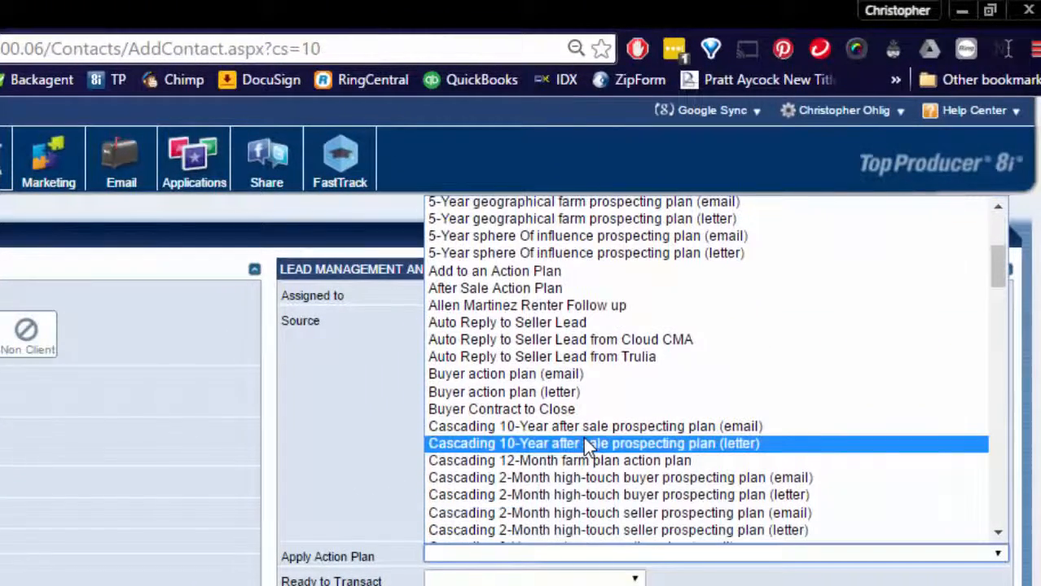
{"action": "scroll", "coordinate": [584, 437], "scroll_direction": "down", "scroll_amount": 8}
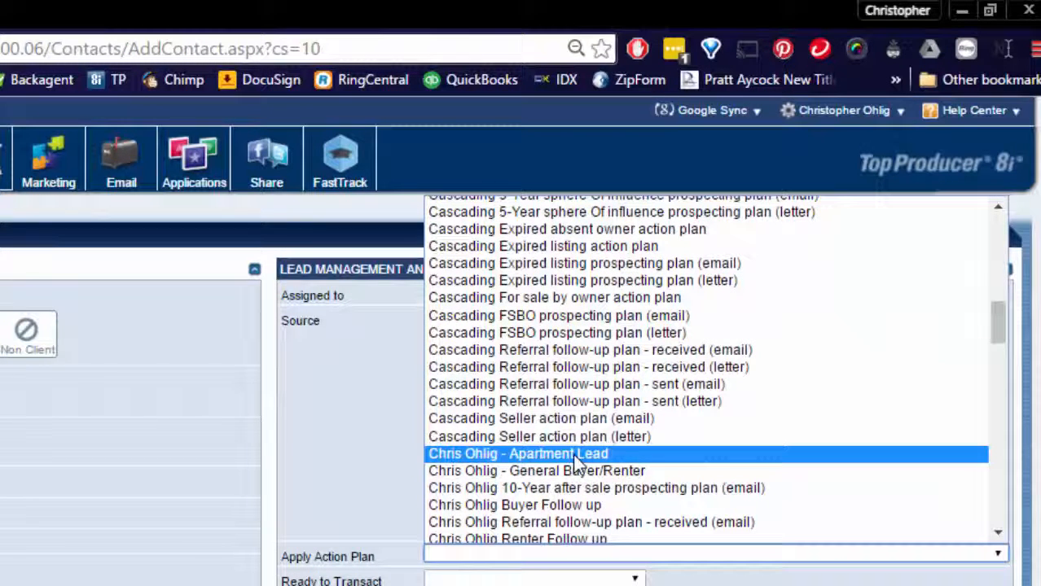
{"action": "left_click", "coordinate": [573, 454]}
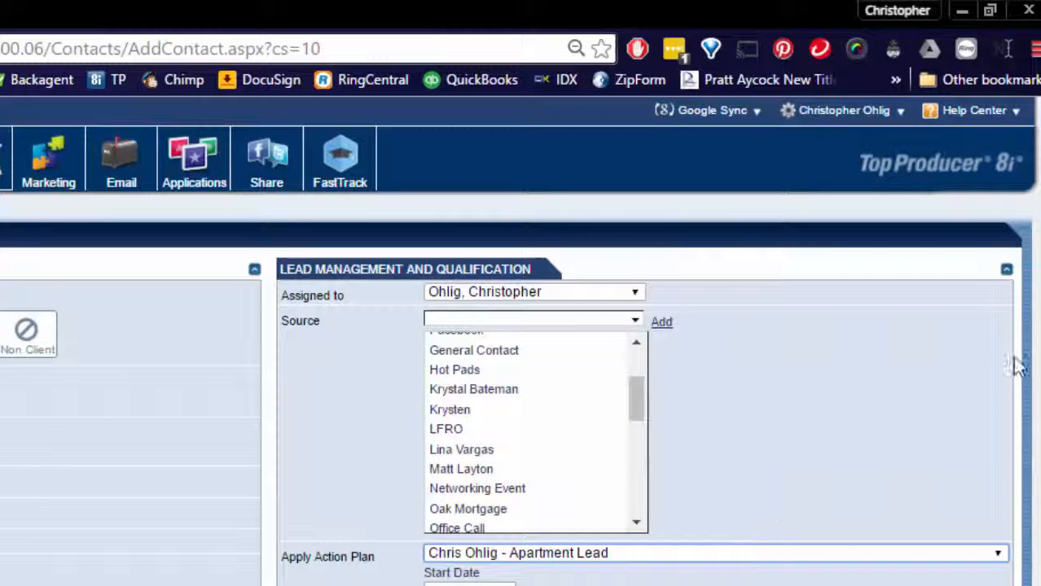
Save the new contact and continue to its detailed record.
{"action": "scroll", "coordinate": [1014, 365], "scroll_direction": "down", "scroll_amount": 1}
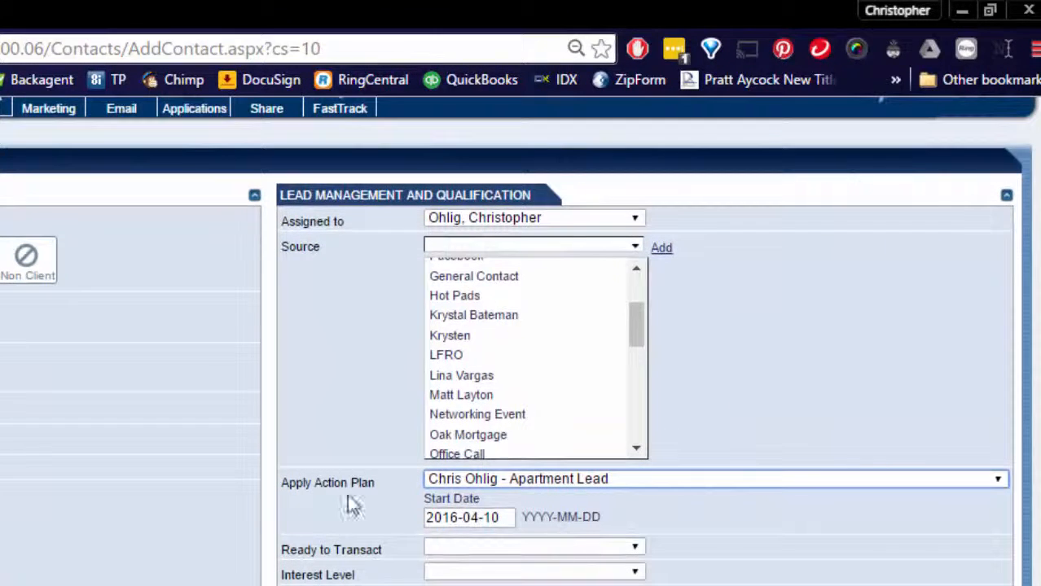
{"action": "scroll", "coordinate": [575, 535], "scroll_direction": "down", "scroll_amount": 2}
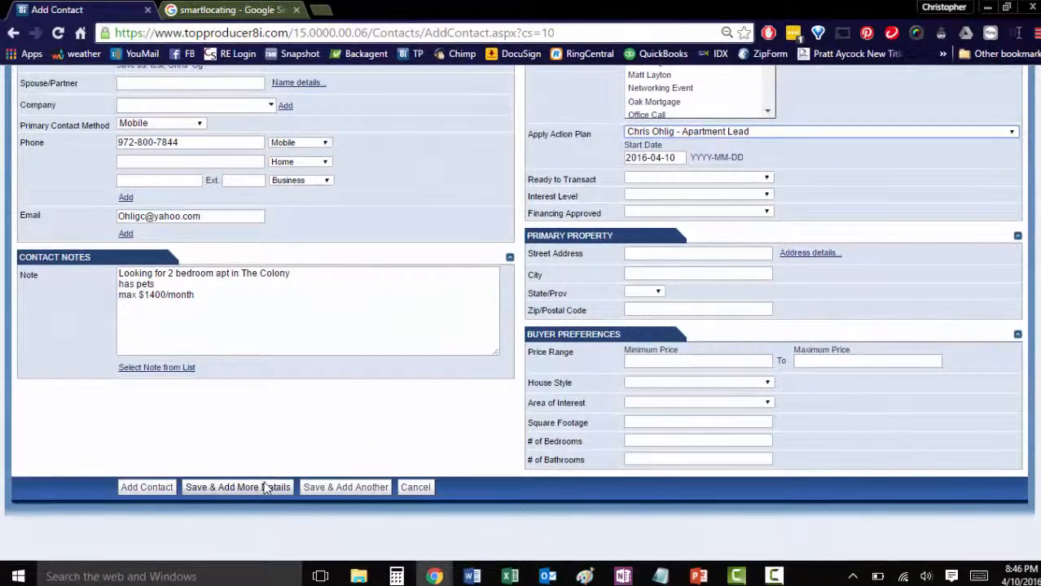
{"action": "left_click", "coordinate": [265, 487]}
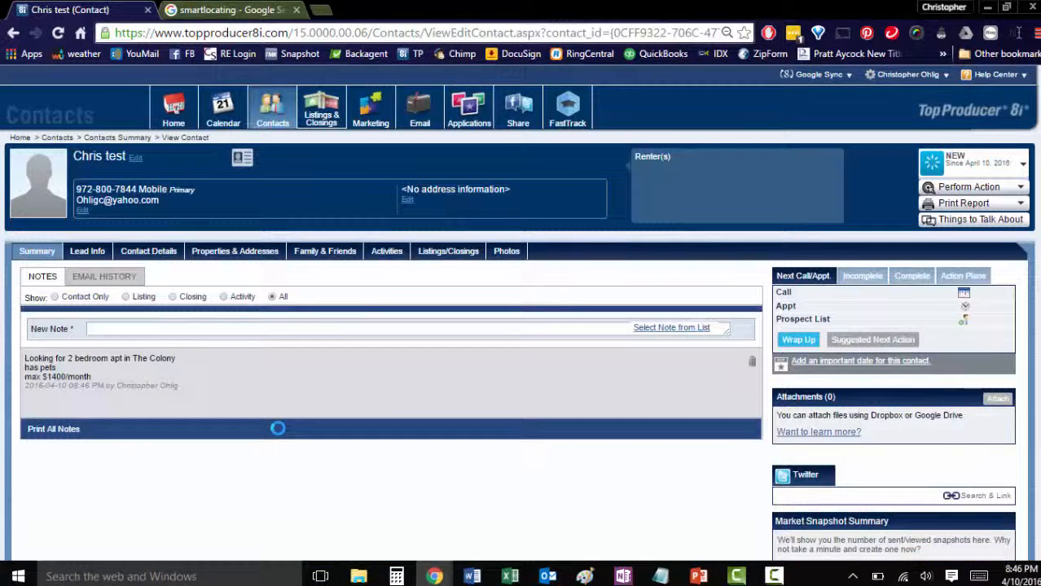
Open the "Follow up to Inquiry" email among the contact's activities, review its text and send it.
{"action": "left_click", "coordinate": [383, 255]}
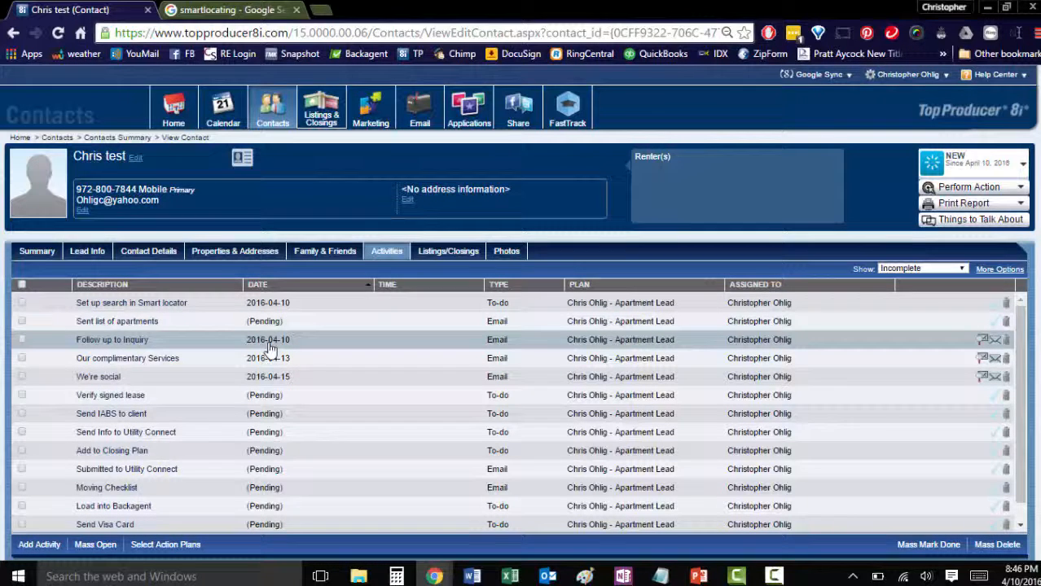
{"action": "left_click", "coordinate": [985, 345]}
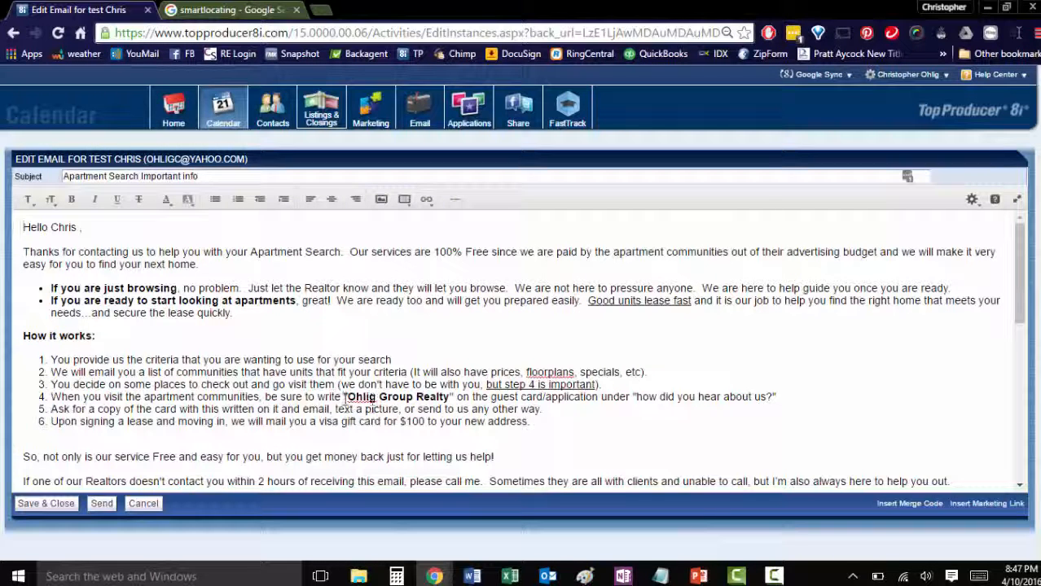
{"action": "scroll", "coordinate": [440, 400], "scroll_direction": "down", "scroll_amount": 1}
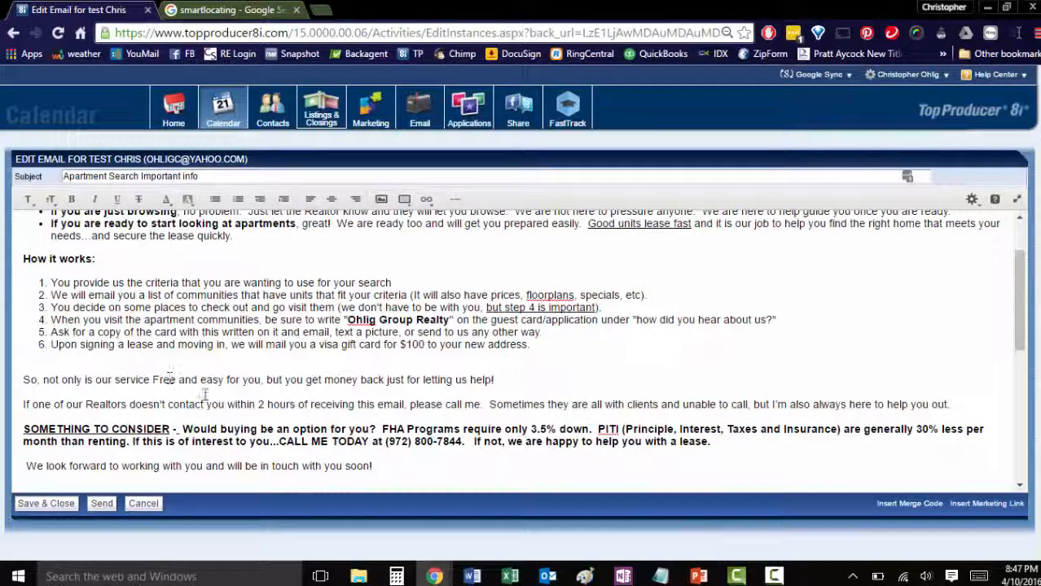
{"action": "scroll", "coordinate": [203, 391], "scroll_direction": "down", "scroll_amount": 1}
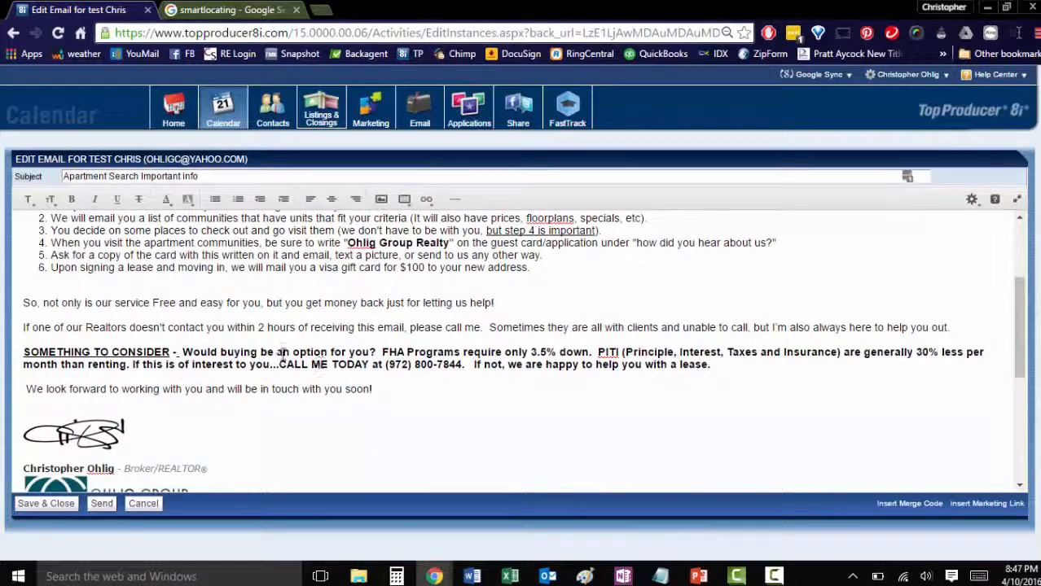
{"action": "scroll", "coordinate": [302, 359], "scroll_direction": "down", "scroll_amount": 1}
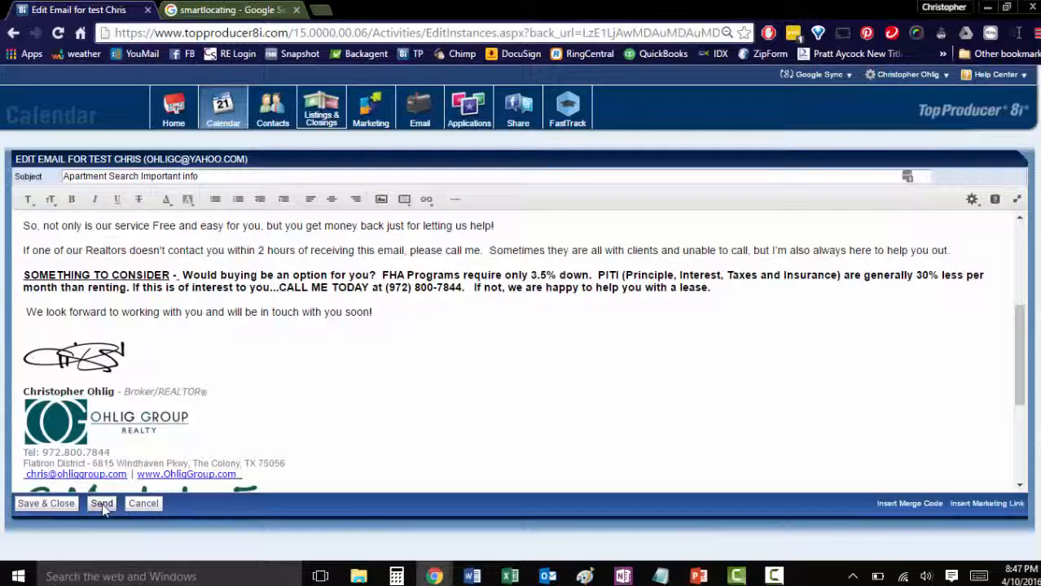
{"action": "left_click", "coordinate": [102, 503]}
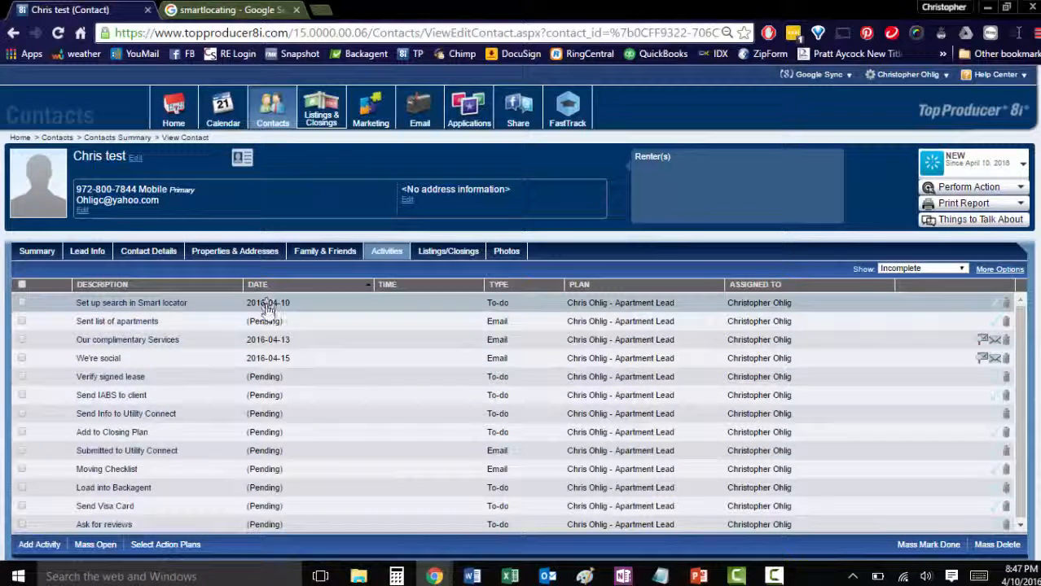
Switch to the Google results for smartlocating and open the Smart Apartment Data member sign-in page.
{"action": "left_click", "coordinate": [202, 9]}
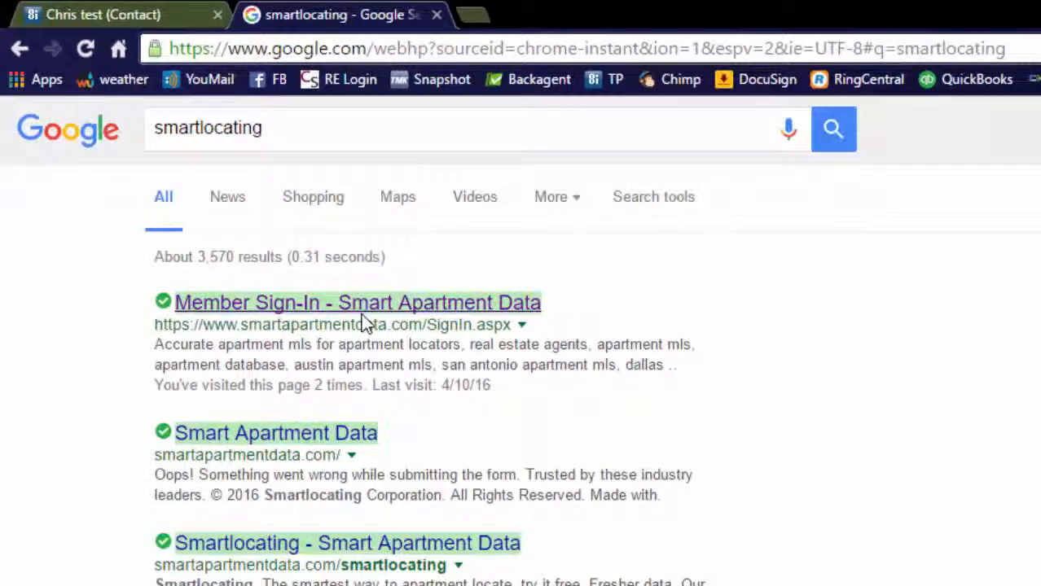
{"action": "left_click", "coordinate": [306, 122]}
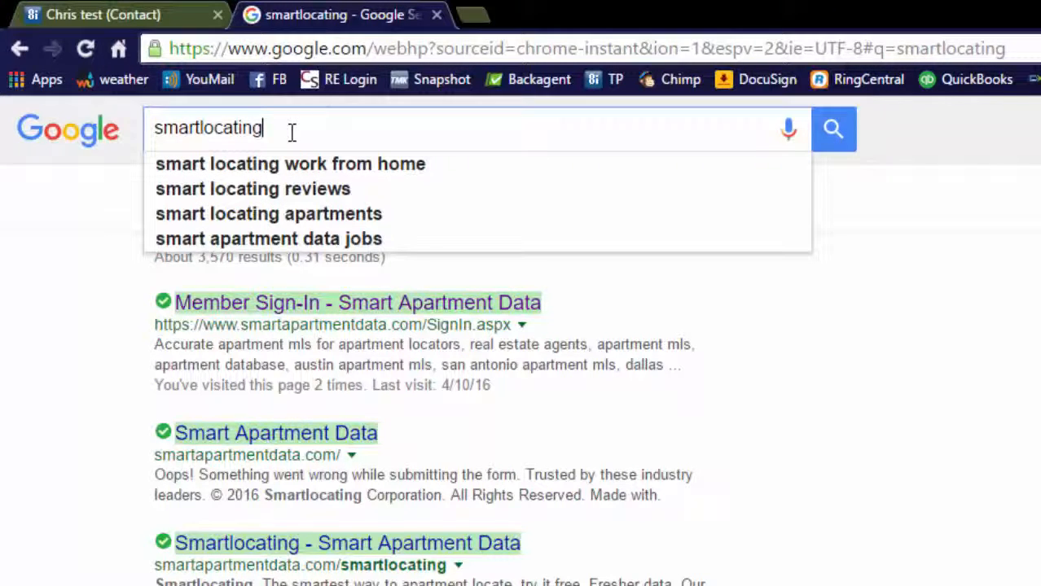
{"action": "left_click", "coordinate": [358, 308]}
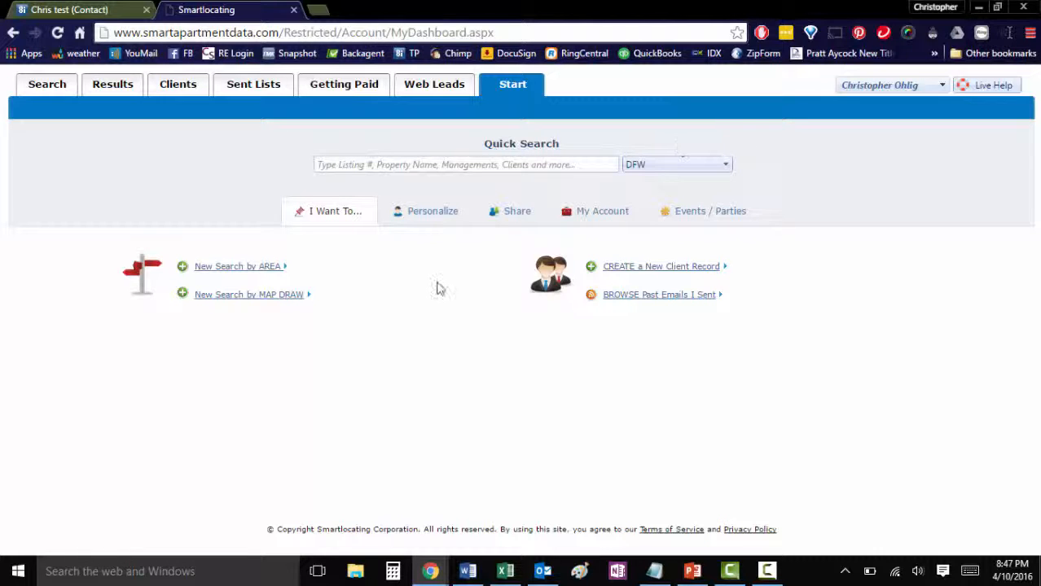
Switch to the Word document and add a "Login:" line with the account's login e-mail below the Apartment Locating heading.
{"action": "left_click", "coordinate": [467, 571]}
{"action": "key", "text": "Return"}
{"action": "type", "text": "LoginL"}
{"action": "key", "text": "BackSpace"}
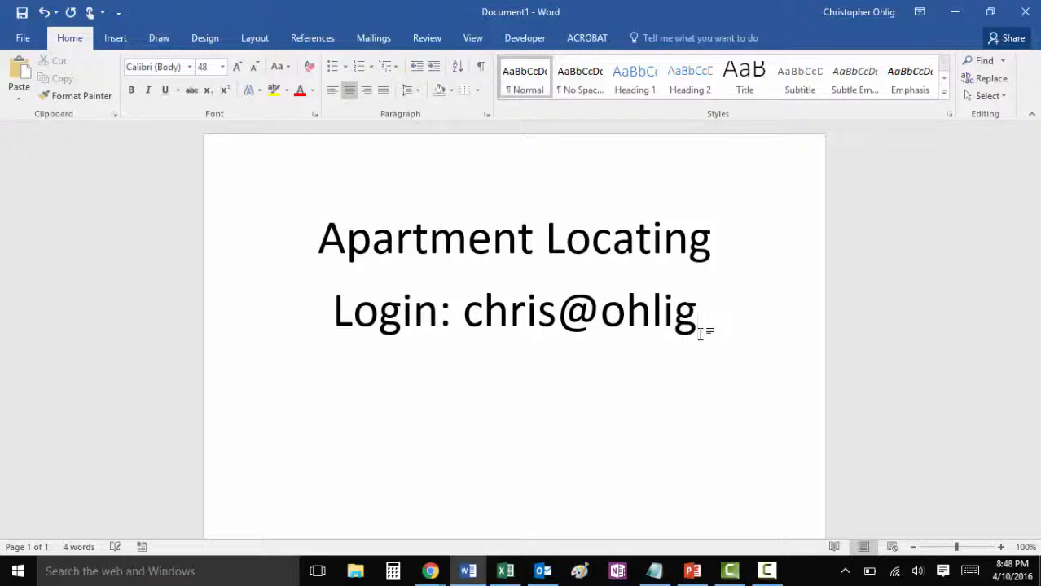
{"action": "key", "text": "Return"}
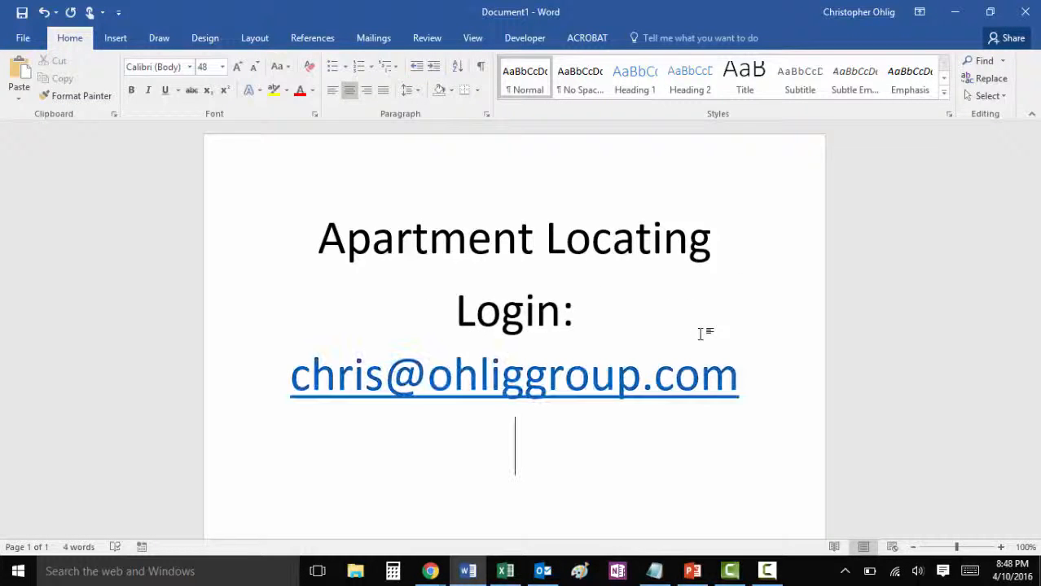
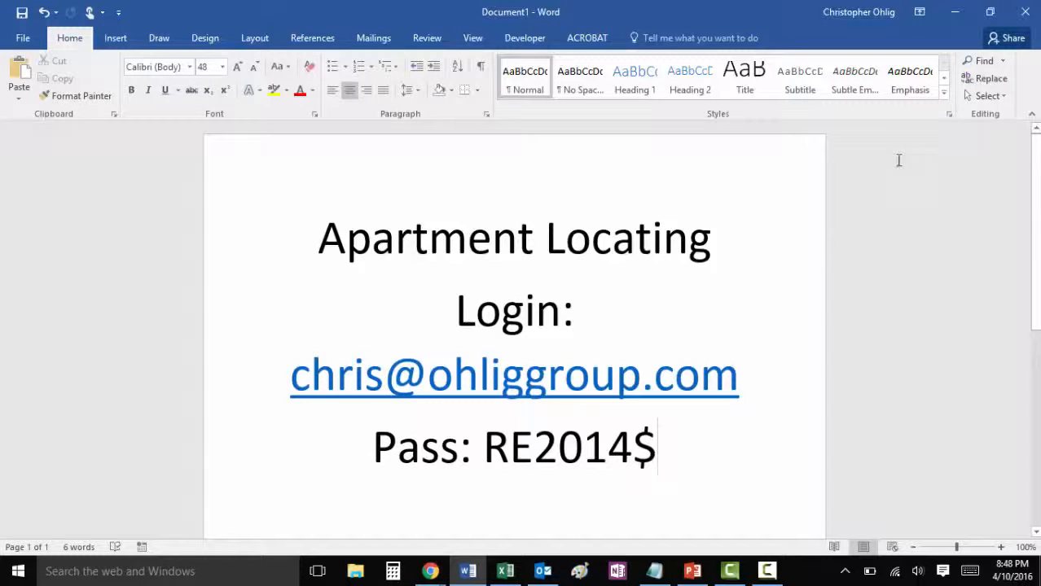
Add a "Pass:" line with the account password below the login e-mail and return to the browser.
{"action": "left_click", "coordinate": [954, 13]}
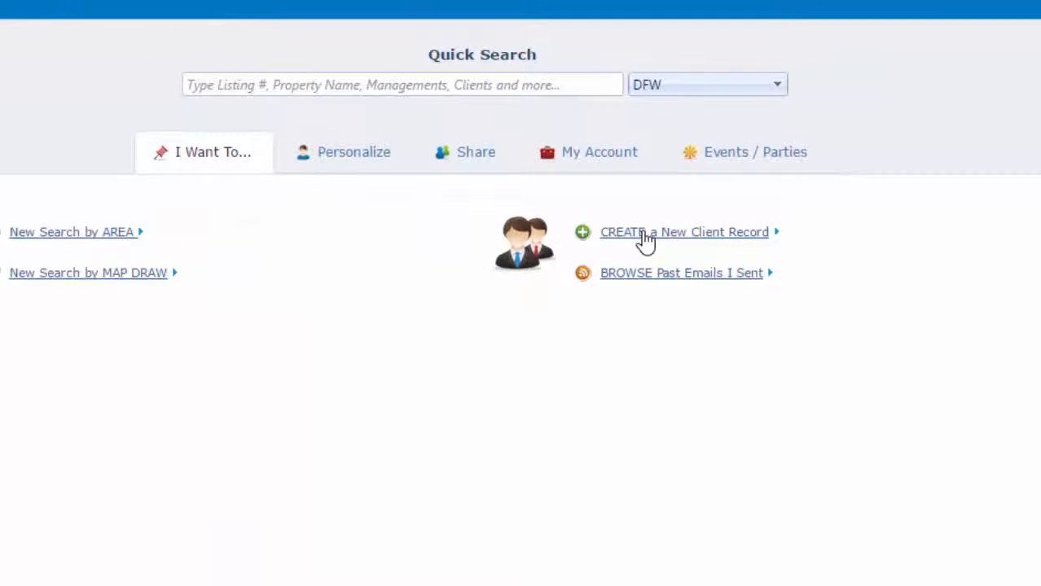
Create a new client record in Smart Apartment Data and enter the client's first and last name.
{"action": "left_click", "coordinate": [643, 234]}
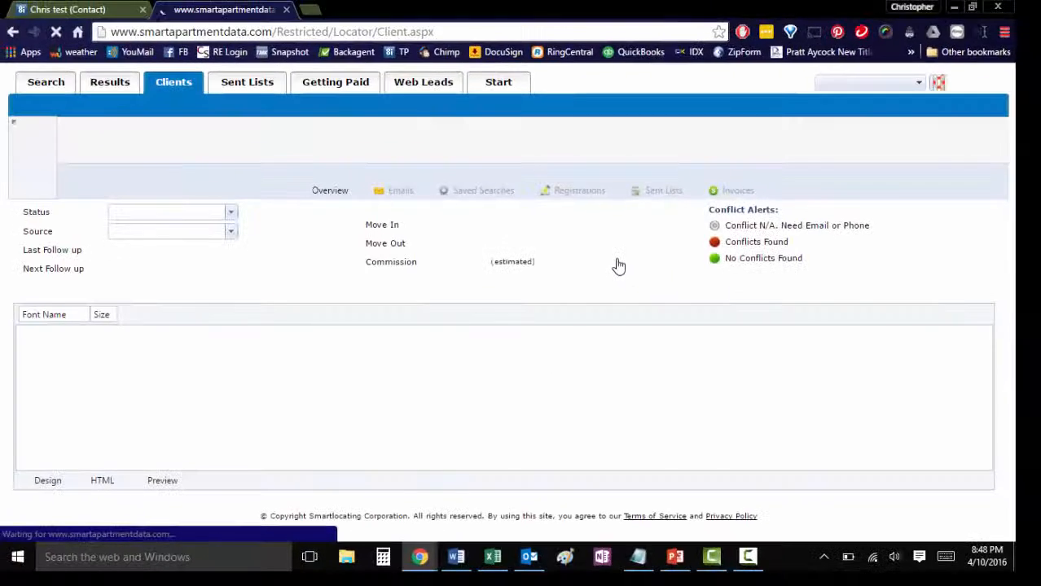
{"action": "left_click", "coordinate": [130, 133]}
{"action": "type", "text": "Chr"}
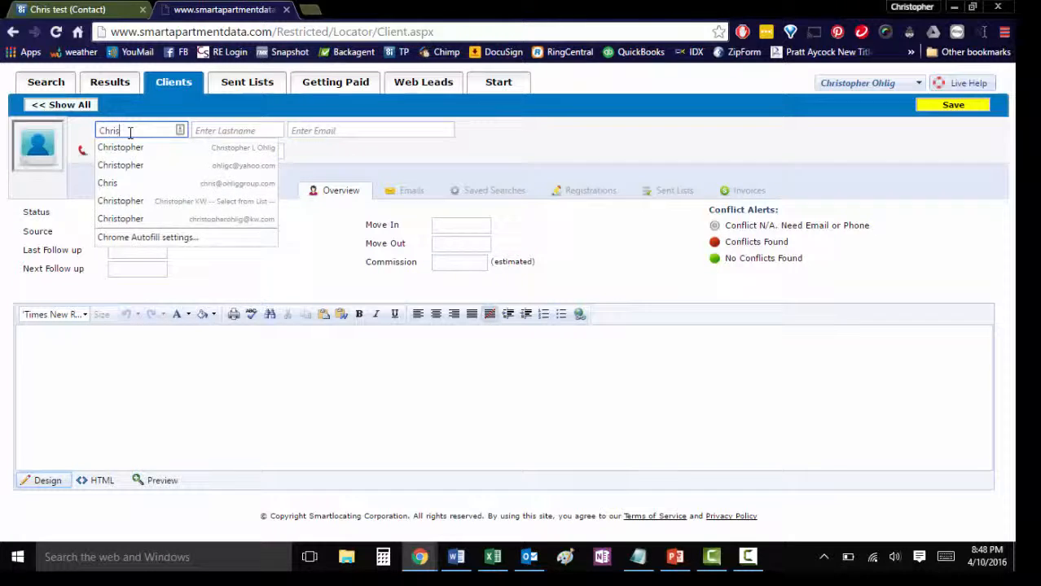
{"action": "key", "text": "Escape"}
{"action": "key", "text": "Tab"}
{"action": "type", "text": "OG"}
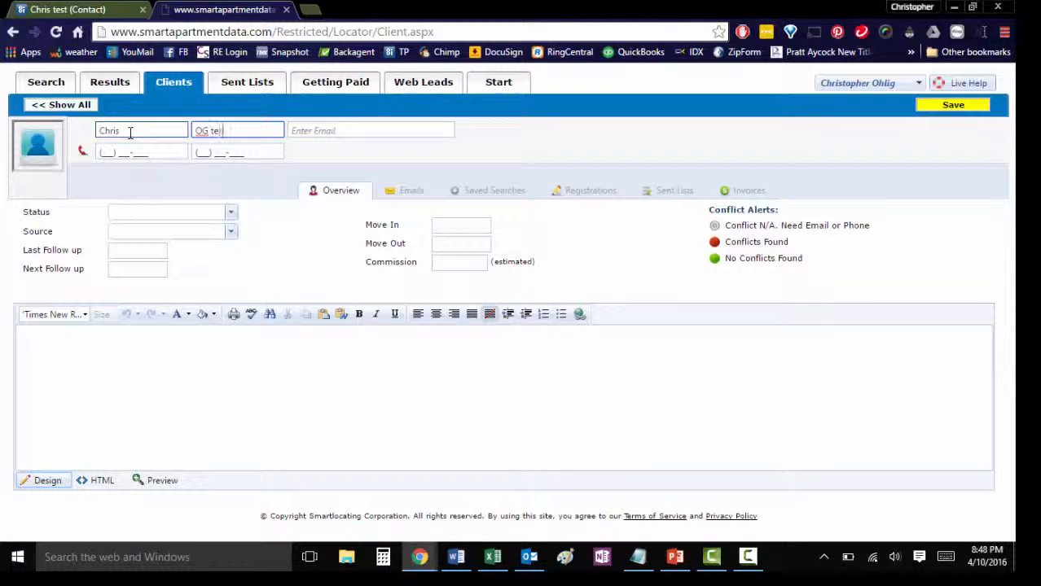
Fill in the client's e-mail address and primary phone number.
{"action": "left_click", "coordinate": [298, 128]}
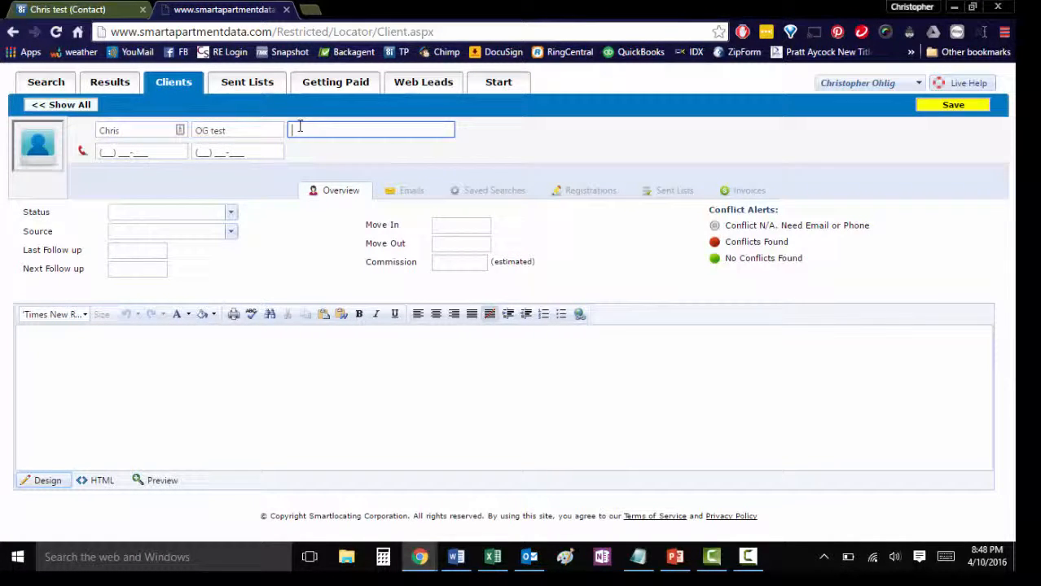
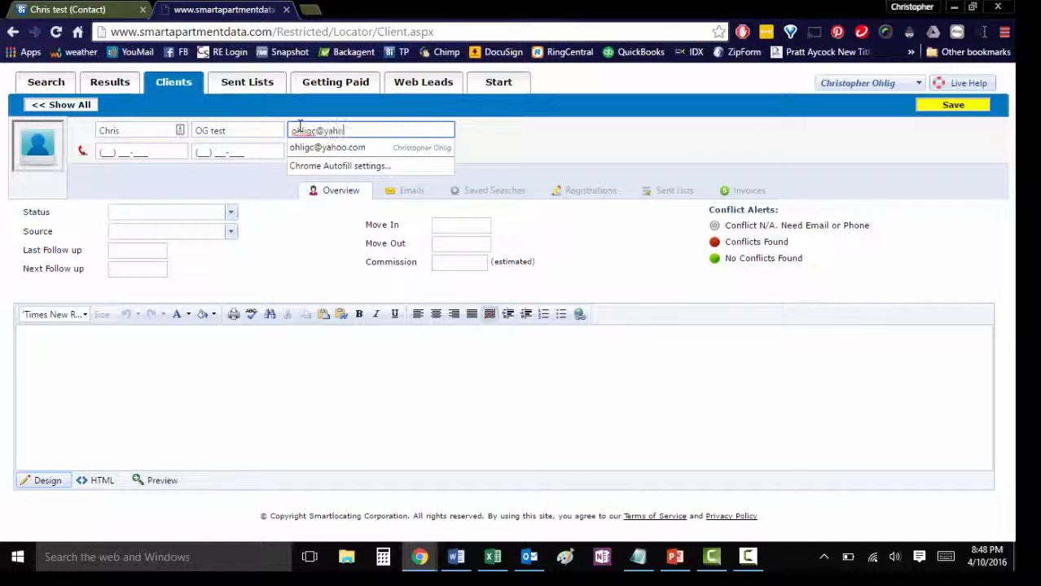
{"action": "left_click", "coordinate": [103, 153]}
{"action": "double_click", "coordinate": [103, 153]}
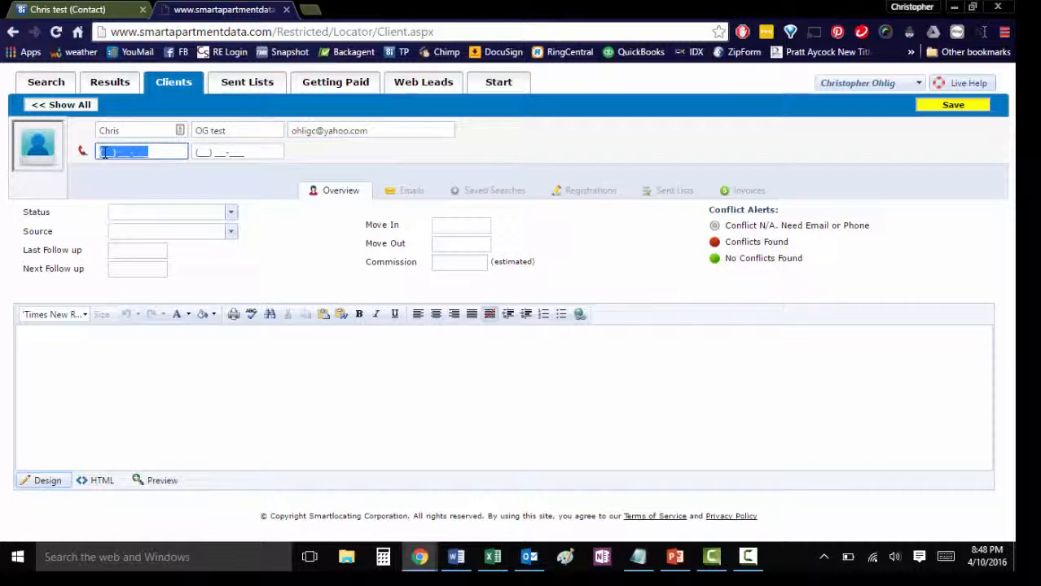
{"action": "type", "text": "9728"}
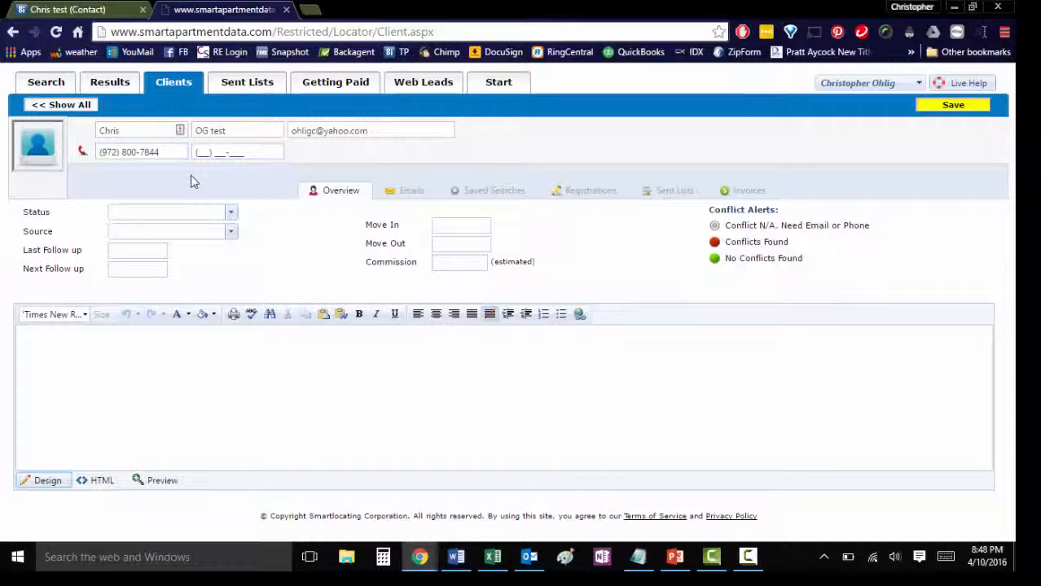
Set the client's status to Active - Looking and save the record.
{"action": "left_click", "coordinate": [230, 212]}
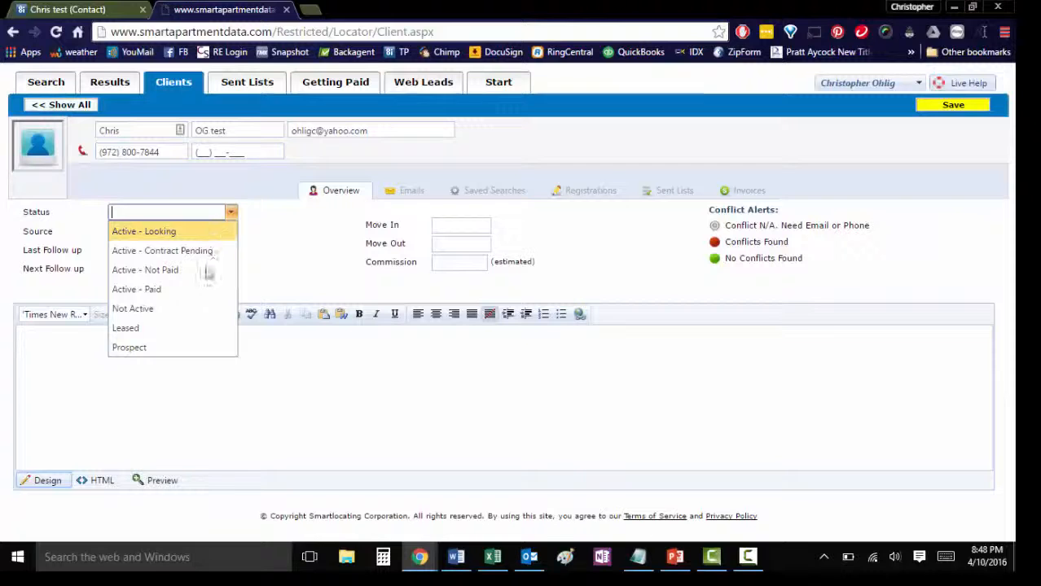
{"action": "left_click", "coordinate": [176, 231]}
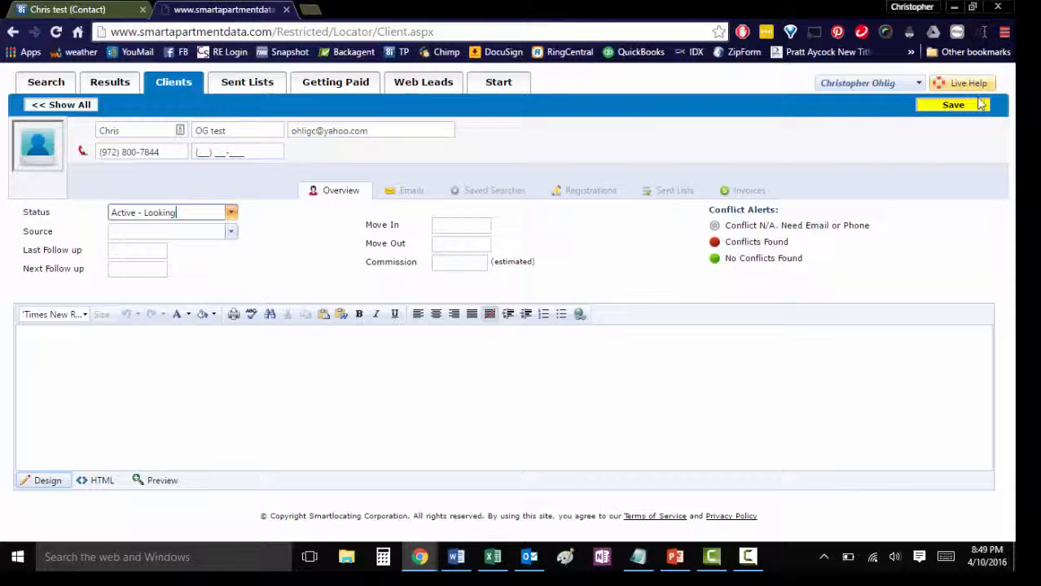
{"action": "left_click", "coordinate": [954, 108]}
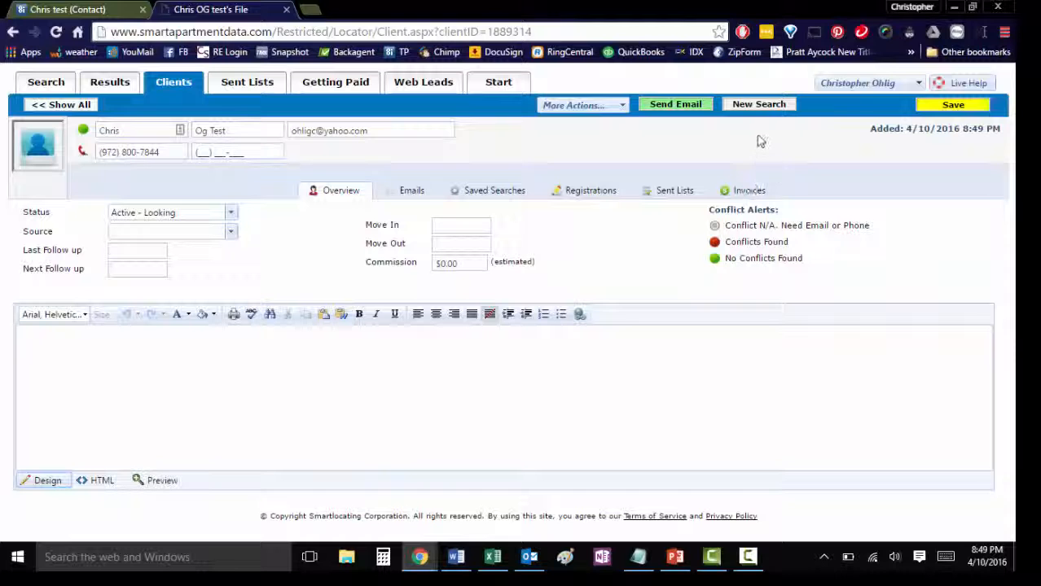
Start a new apartment search for the saved client and go to the price range criteria.
{"action": "left_click", "coordinate": [753, 109]}
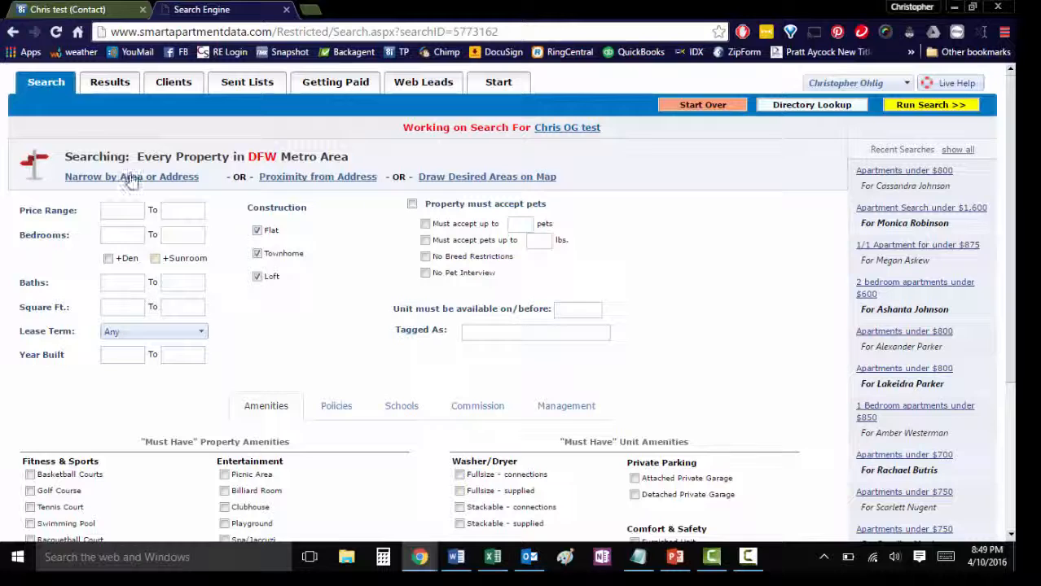
{"action": "left_click", "coordinate": [133, 218]}
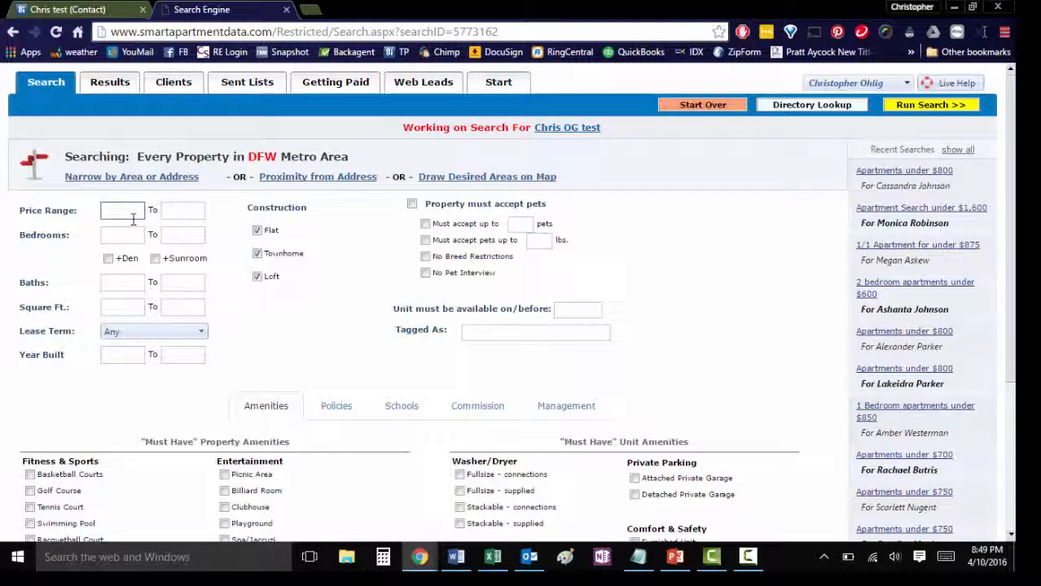
{"action": "left_click", "coordinate": [174, 213]}
Check the renter's requirements in the summary notes of the Top Producer contact and return to the Smart Apartment Data search.
{"action": "left_click", "coordinate": [73, 9]}
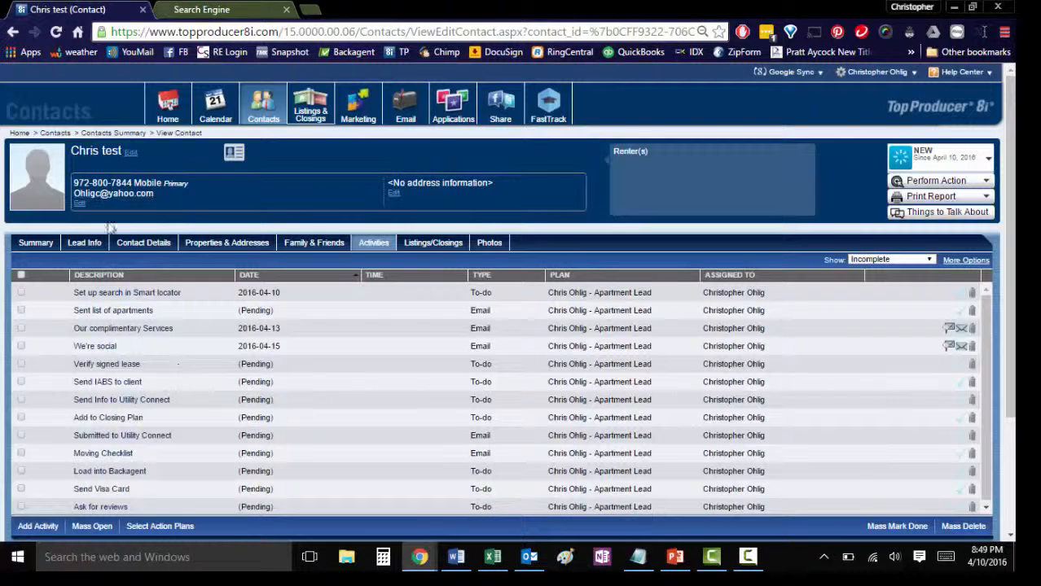
{"action": "left_click", "coordinate": [39, 245]}
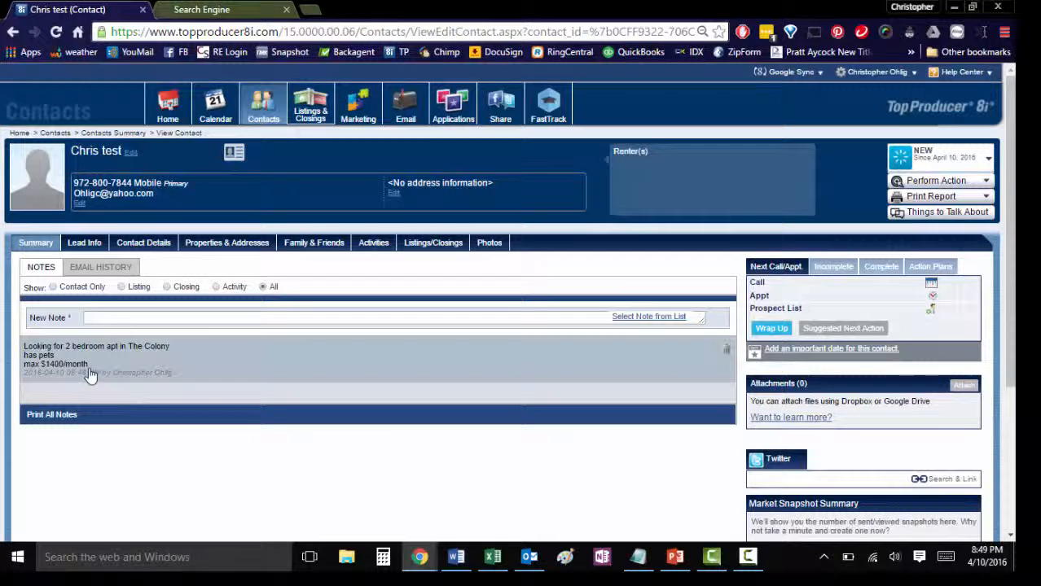
{"action": "left_click", "coordinate": [191, 9]}
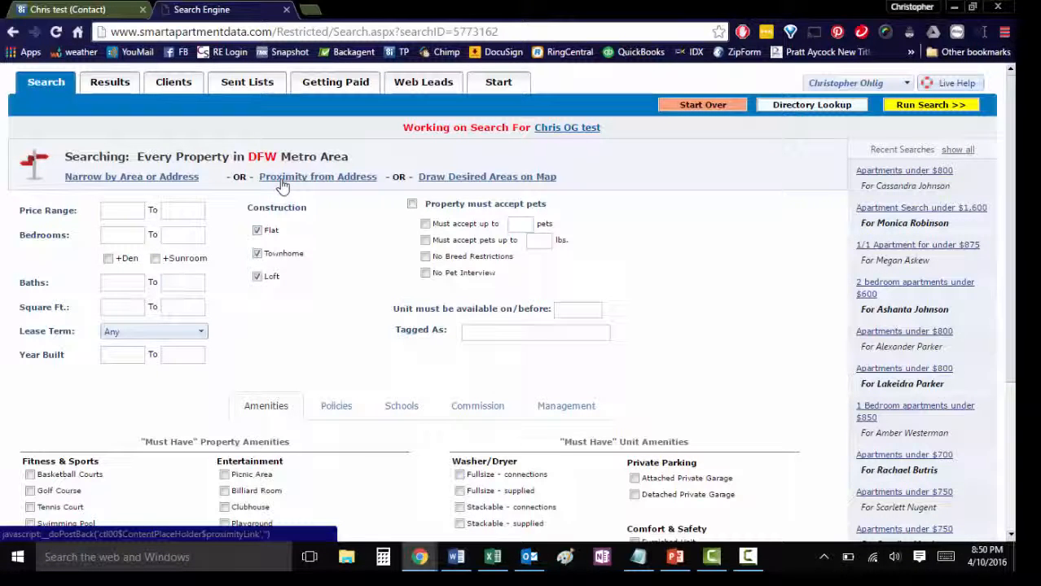
Draw a closed six-point search area around The Colony on the map and continue to the search criteria.
{"action": "left_click", "coordinate": [463, 178]}
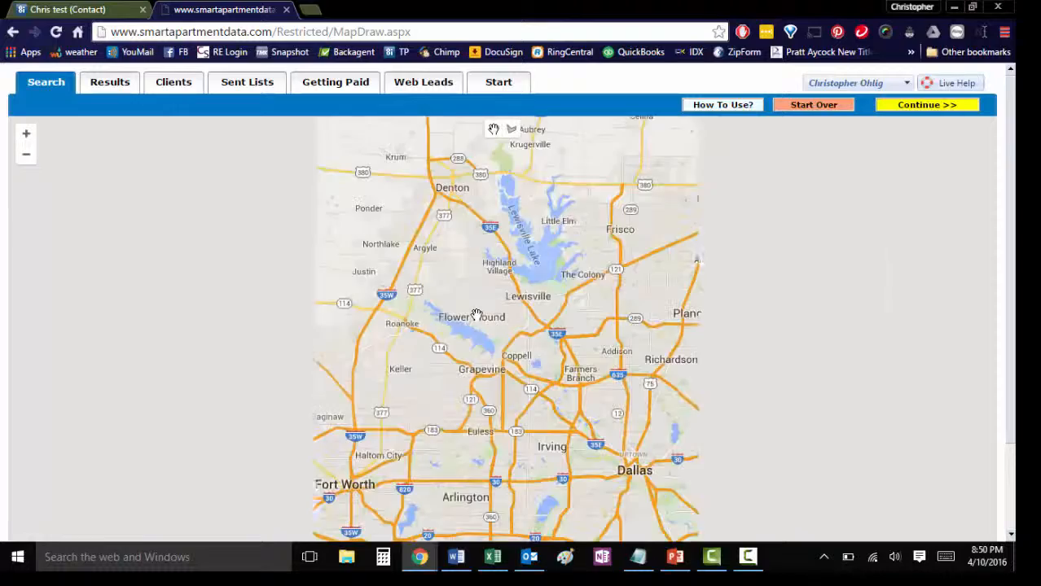
{"action": "left_click_drag", "start_coordinate": [637, 280], "coordinate": [478, 330]}
{"action": "scroll", "coordinate": [431, 348], "scroll_direction": "up", "scroll_amount": 1}
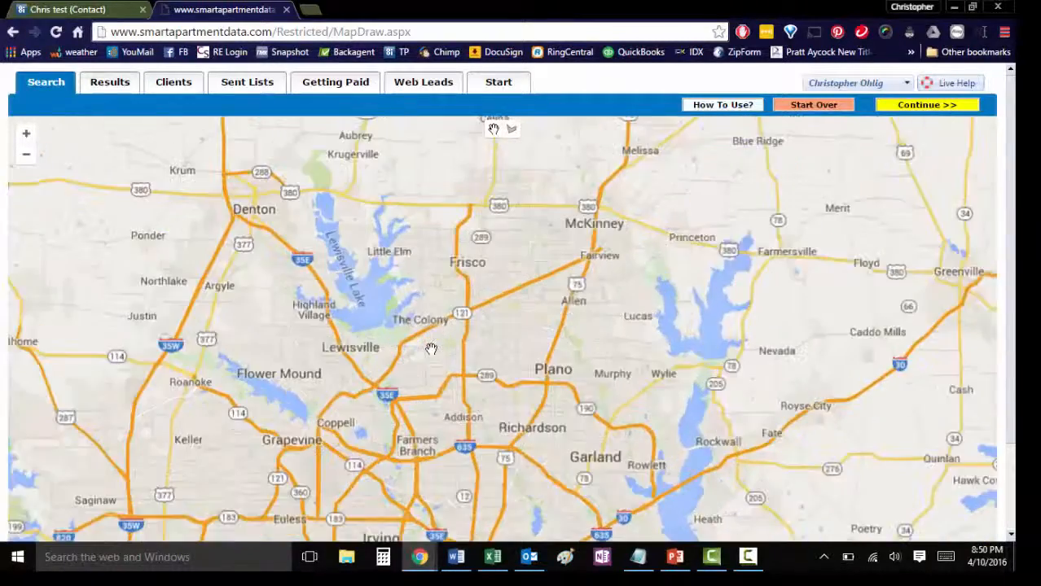
{"action": "scroll", "coordinate": [425, 331], "scroll_direction": "up", "scroll_amount": 1}
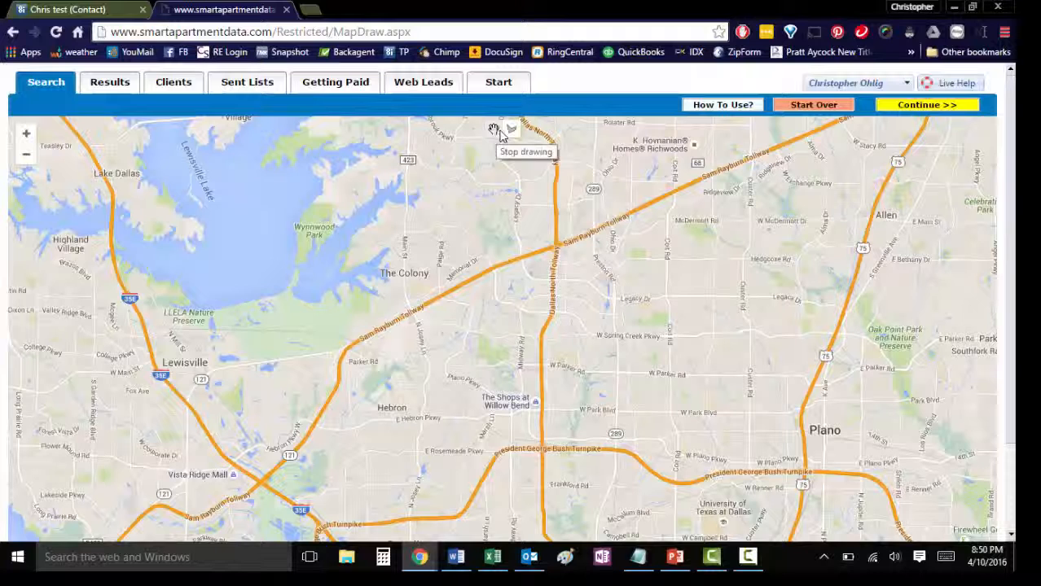
{"action": "left_click", "coordinate": [511, 132]}
{"action": "left_click", "coordinate": [324, 257]}
{"action": "left_click", "coordinate": [358, 353]}
{"action": "left_click", "coordinate": [511, 374]}
{"action": "left_click", "coordinate": [545, 306]}
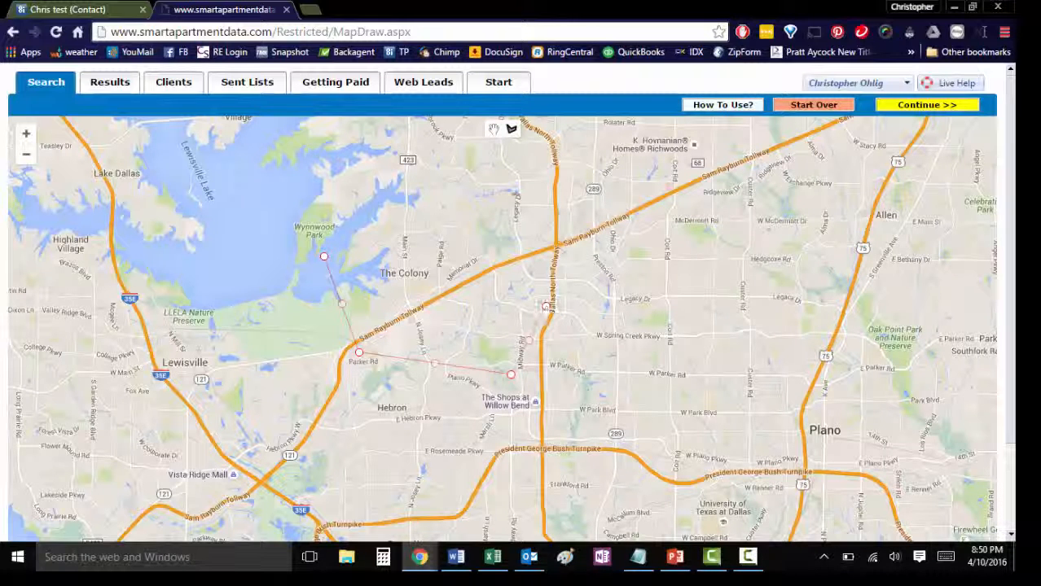
{"action": "left_click", "coordinate": [486, 220]}
{"action": "left_click_drag", "start_coordinate": [382, 190], "coordinate": [375, 191]}
{"action": "left_click", "coordinate": [374, 190]}
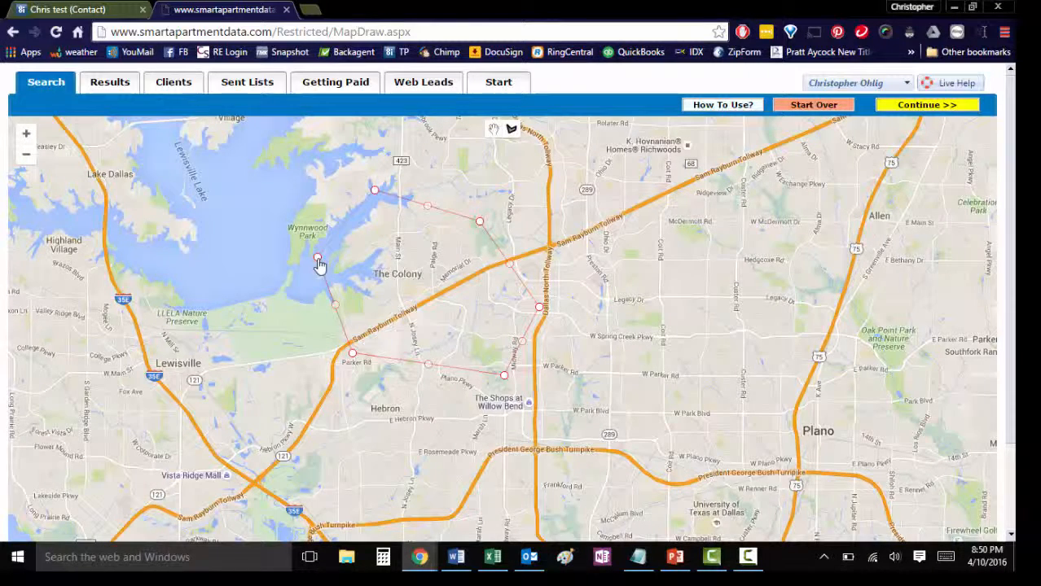
{"action": "left_click", "coordinate": [318, 259]}
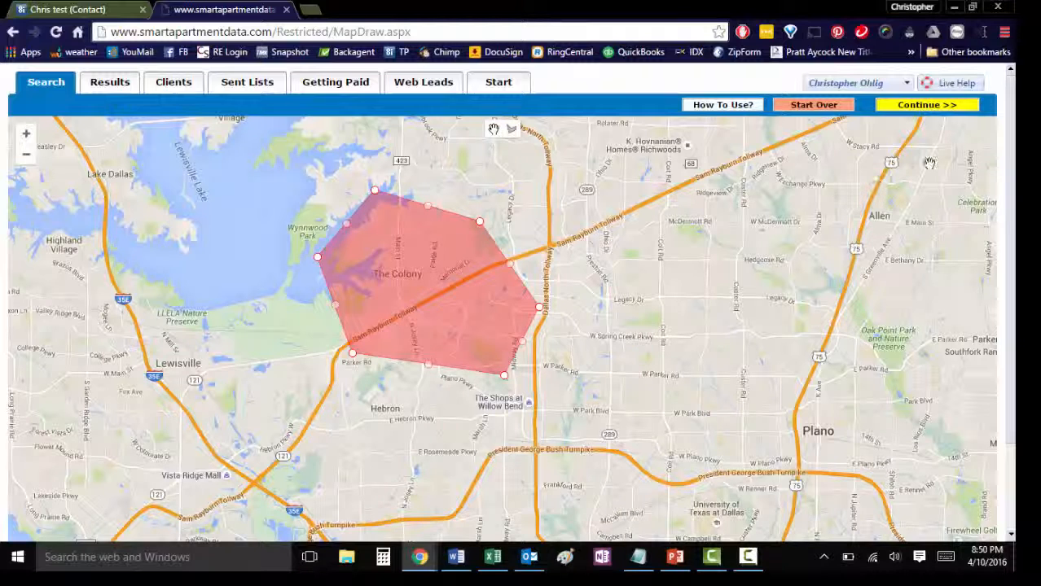
{"action": "left_click", "coordinate": [915, 111]}
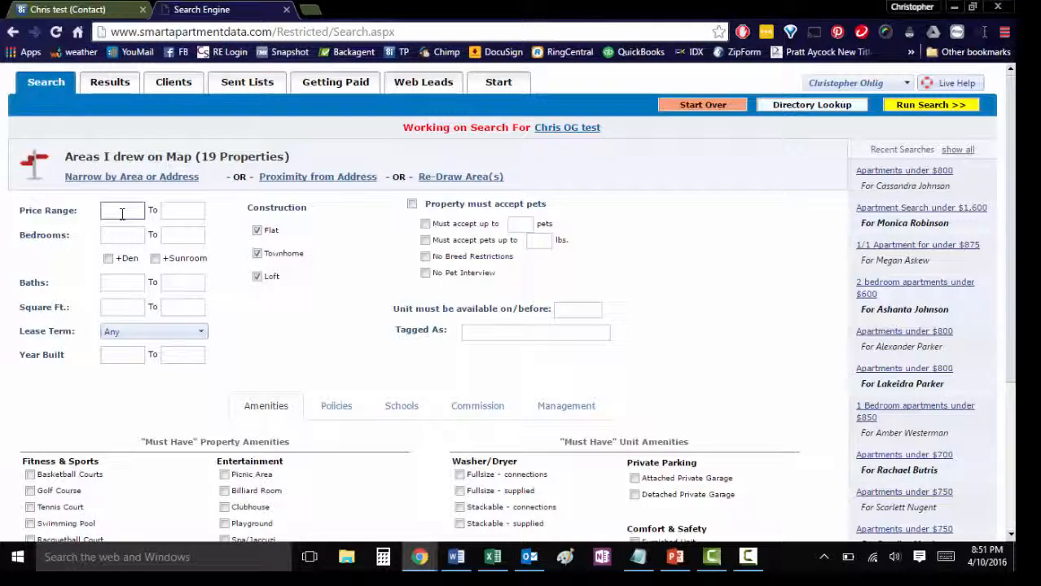
Set the maximum price to $1,400 and the minimum bedrooms to 2, and require that the property accepts pets.
{"action": "left_click", "coordinate": [168, 211]}
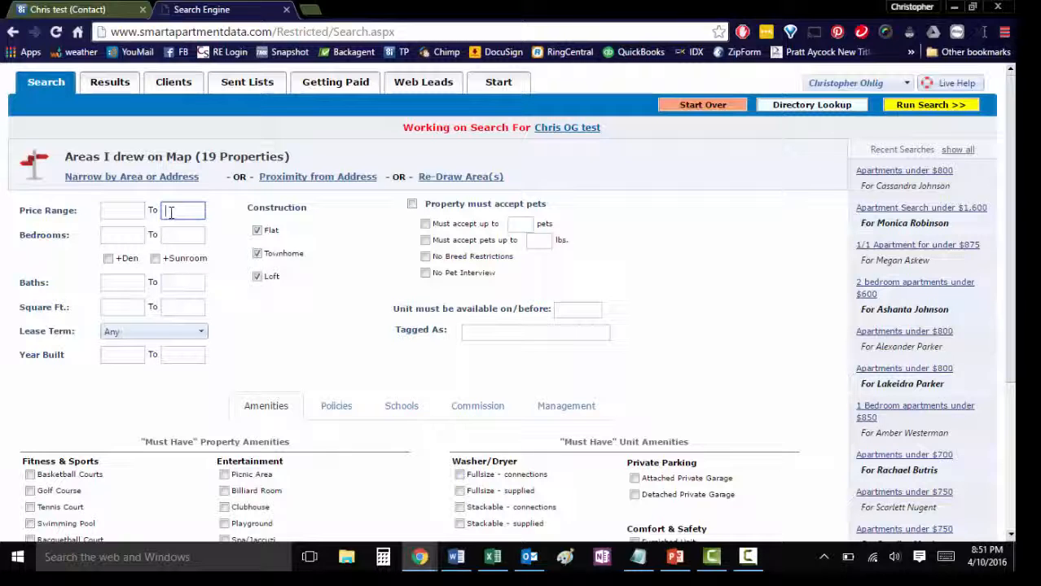
{"action": "left_click", "coordinate": [112, 238]}
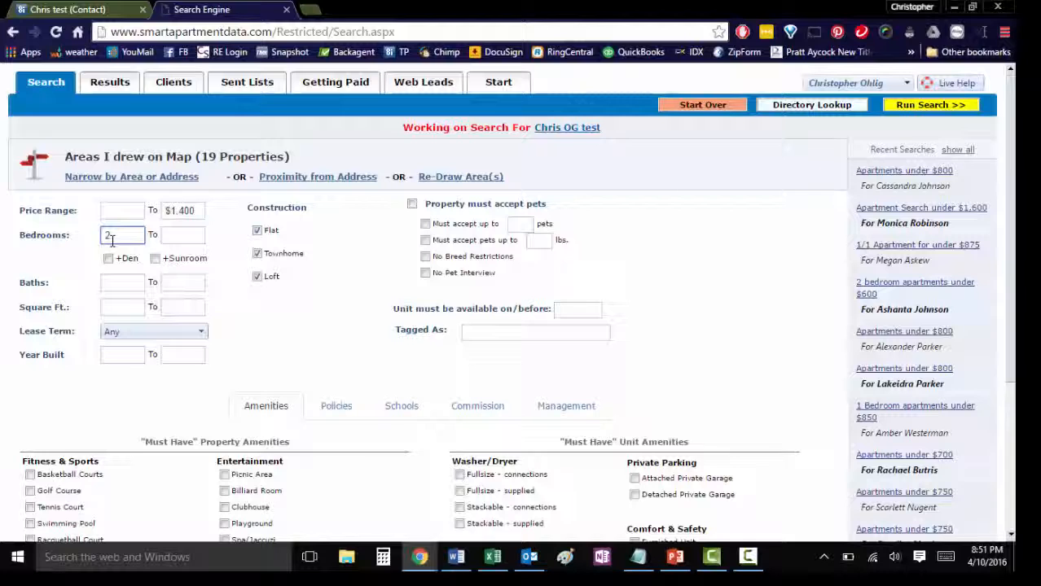
{"action": "left_click", "coordinate": [412, 206]}
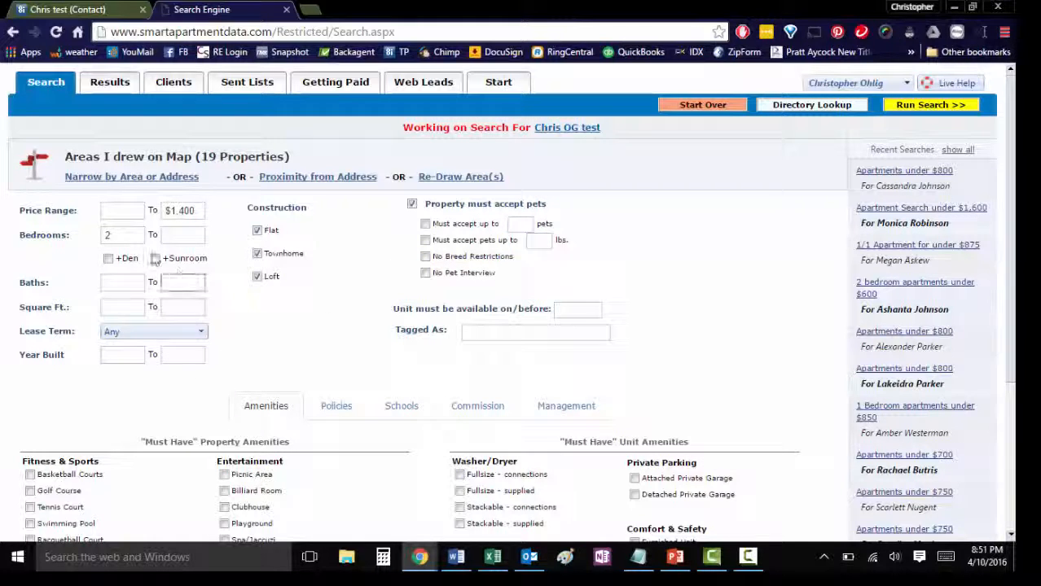
In the policy criteria, require that the property must not be senior citizen housing.
{"action": "scroll", "coordinate": [135, 326], "scroll_direction": "down", "scroll_amount": 3}
{"action": "scroll", "coordinate": [117, 331], "scroll_direction": "down", "scroll_amount": 3}
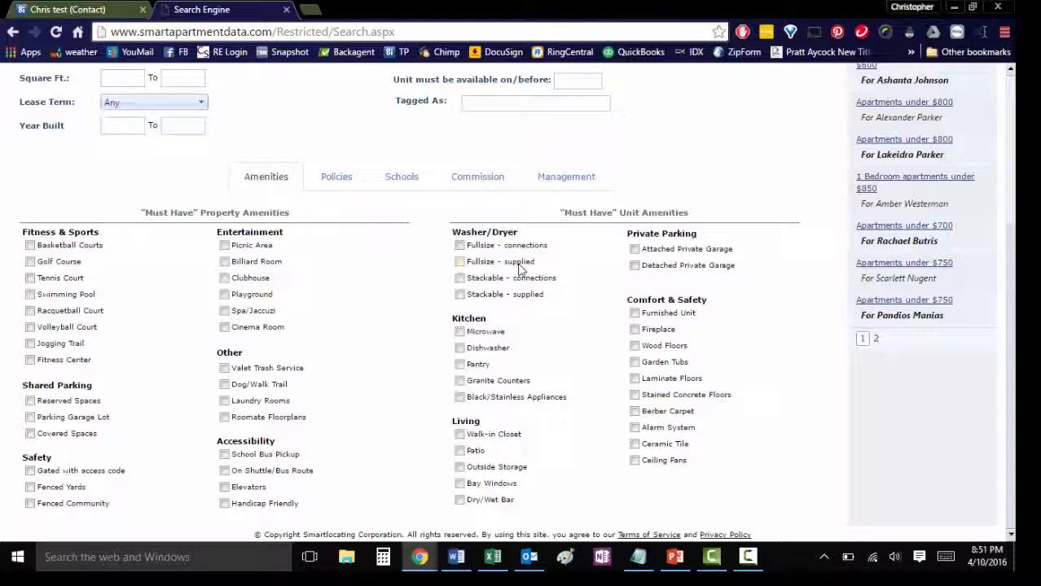
{"action": "left_click", "coordinate": [340, 187]}
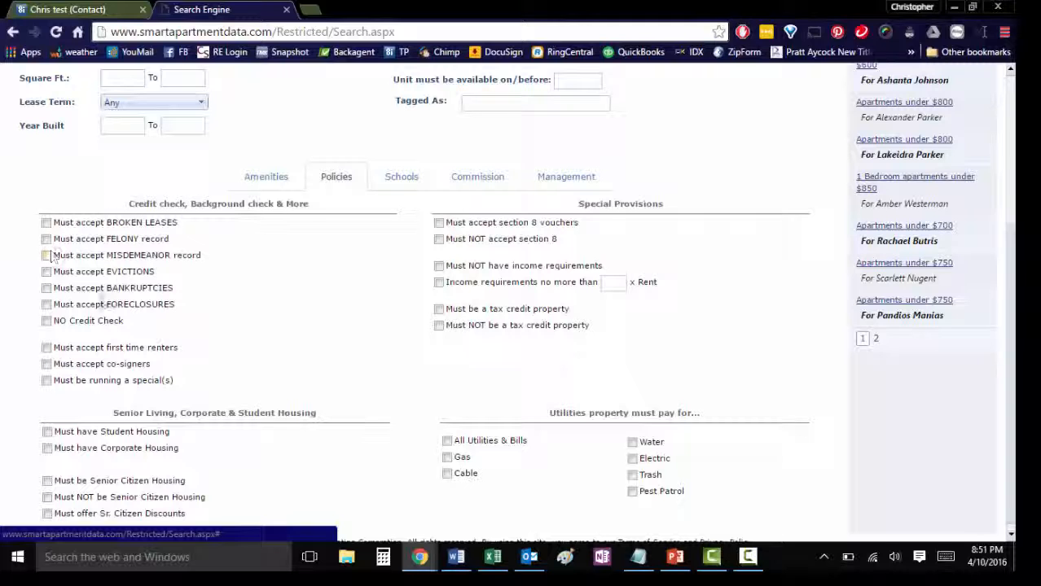
{"action": "scroll", "coordinate": [99, 330], "scroll_direction": "down", "scroll_amount": 1}
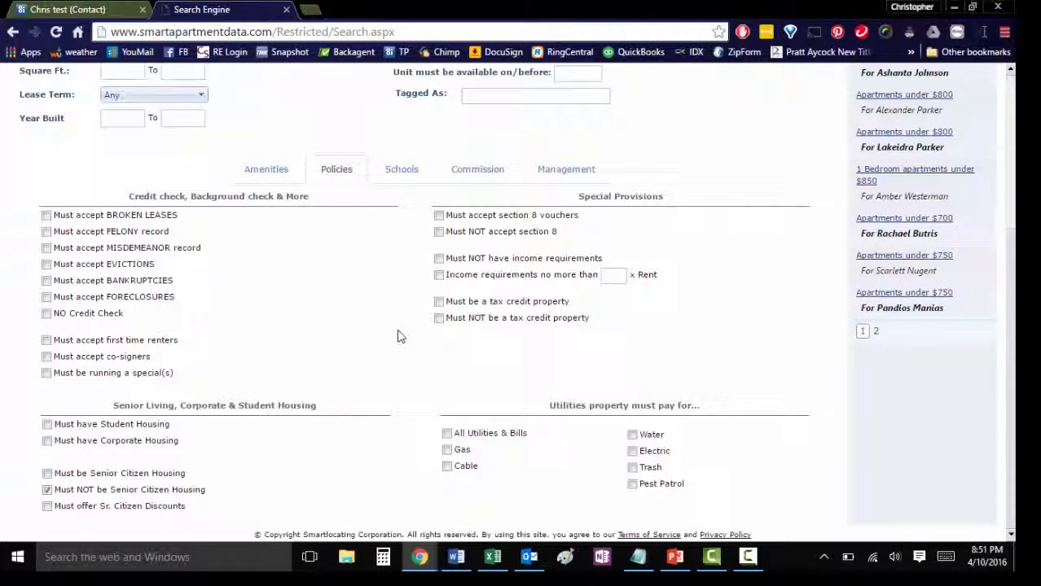
{"action": "scroll", "coordinate": [400, 337], "scroll_direction": "up", "scroll_amount": 3}
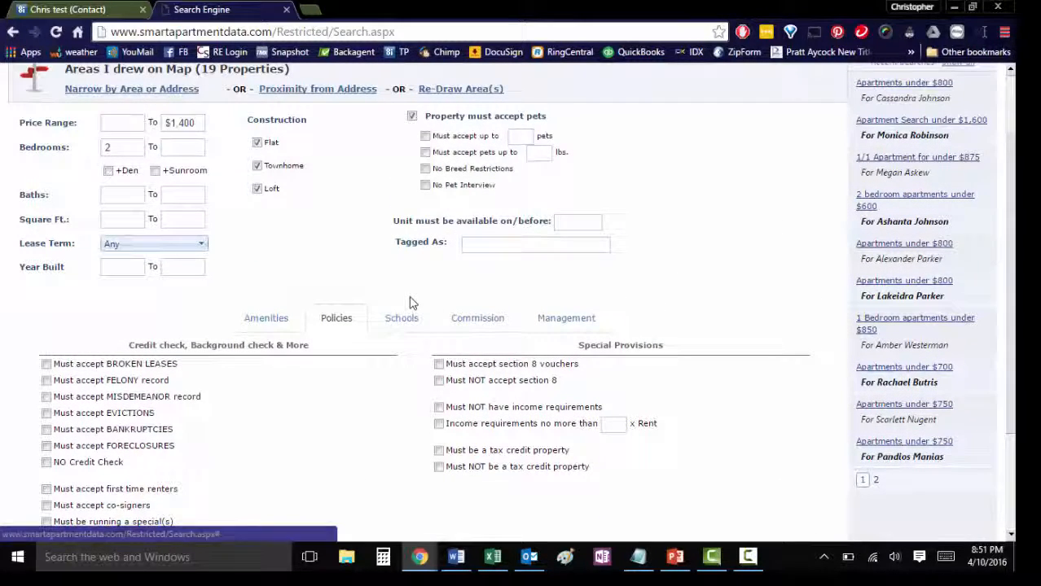
Check the commission criteria, exclude lofts from the construction types, and run the apartment search.
{"action": "left_click", "coordinate": [464, 317]}
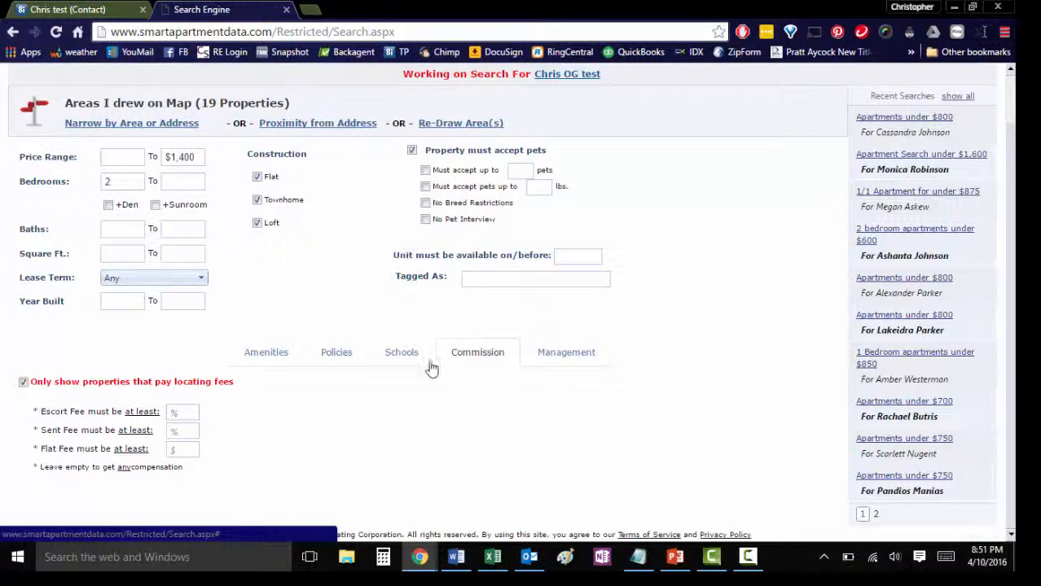
{"action": "scroll", "coordinate": [430, 362], "scroll_direction": "up", "scroll_amount": 1}
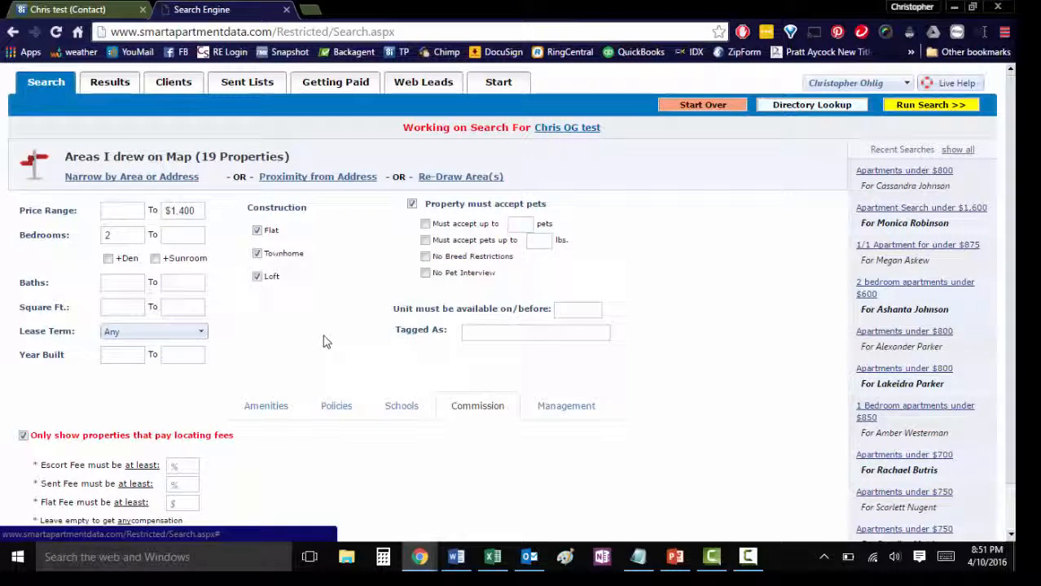
{"action": "left_click", "coordinate": [257, 277]}
{"action": "left_click", "coordinate": [927, 106]}
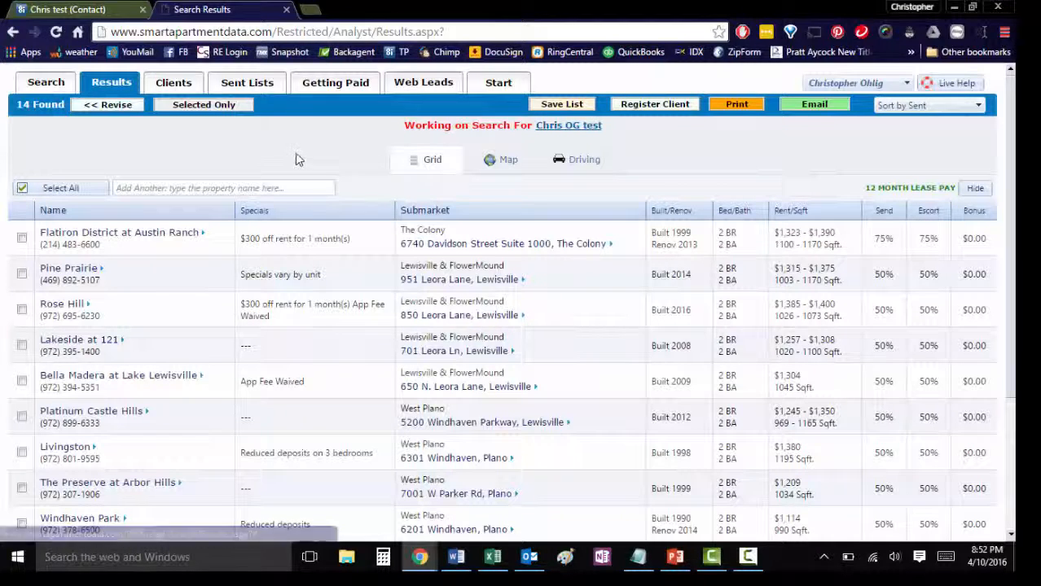
Select all found properties except Stonebriar of Frisco, Avana Stonebriar and Estancia at Morning Star, based on the commissions they pay.
{"action": "scroll", "coordinate": [371, 218], "scroll_direction": "down", "scroll_amount": 1}
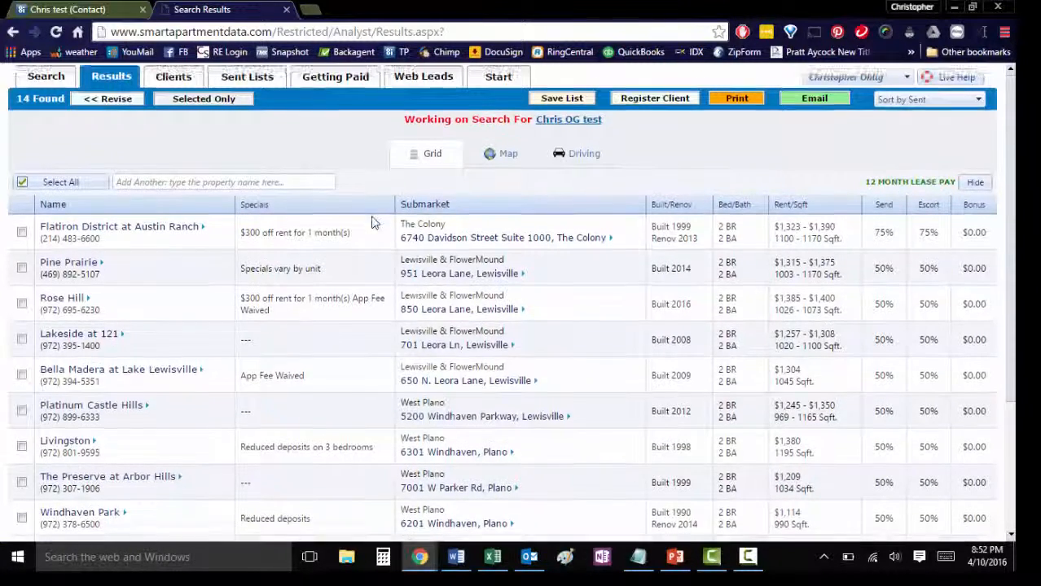
{"action": "scroll", "coordinate": [371, 223], "scroll_direction": "down", "scroll_amount": 3}
{"action": "scroll", "coordinate": [371, 222], "scroll_direction": "up", "scroll_amount": 3}
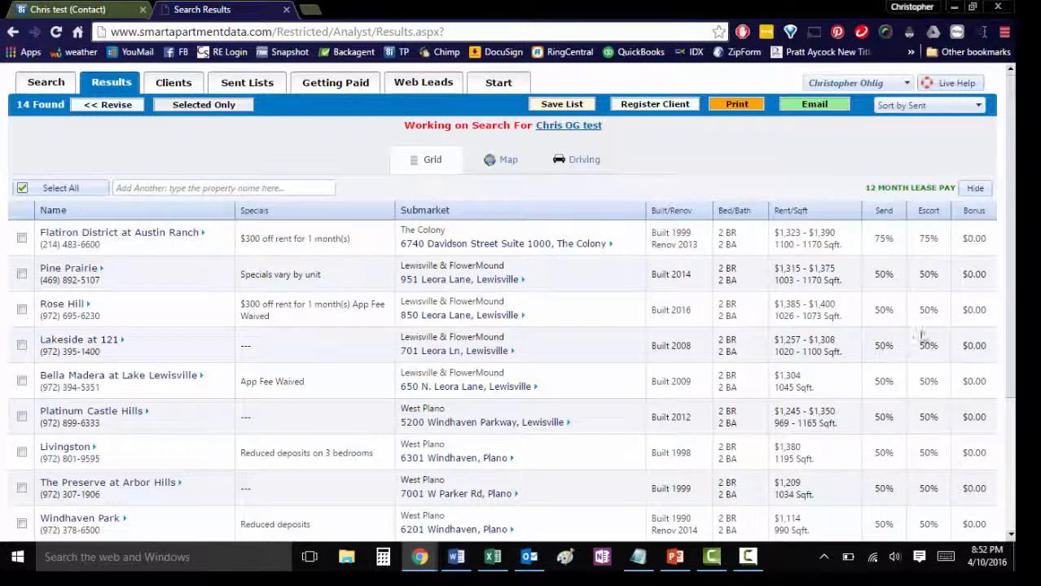
{"action": "scroll", "coordinate": [922, 363], "scroll_direction": "down", "scroll_amount": 3}
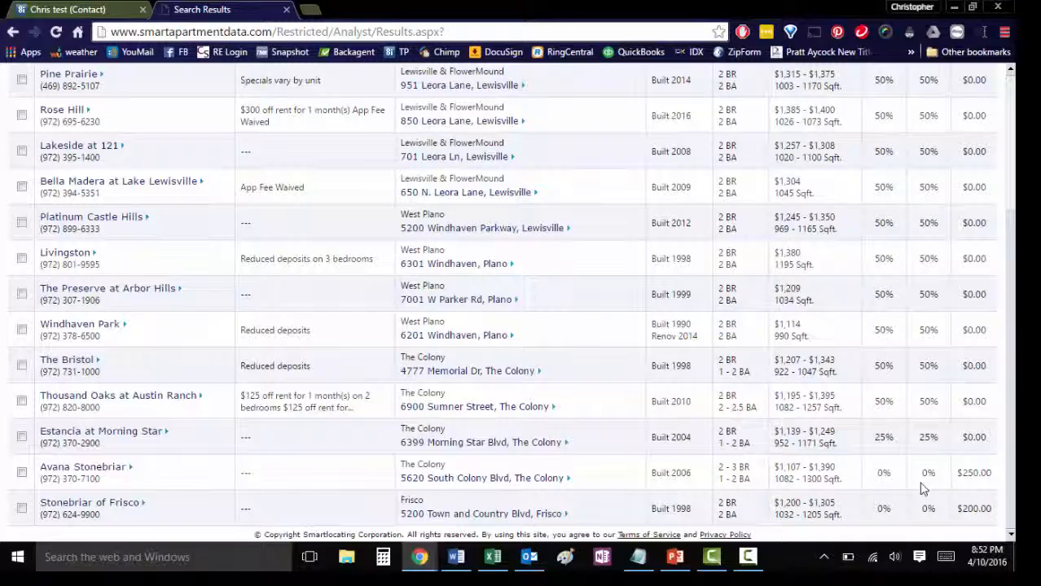
{"action": "scroll", "coordinate": [923, 488], "scroll_direction": "up", "scroll_amount": 3}
{"action": "left_click", "coordinate": [61, 194]}
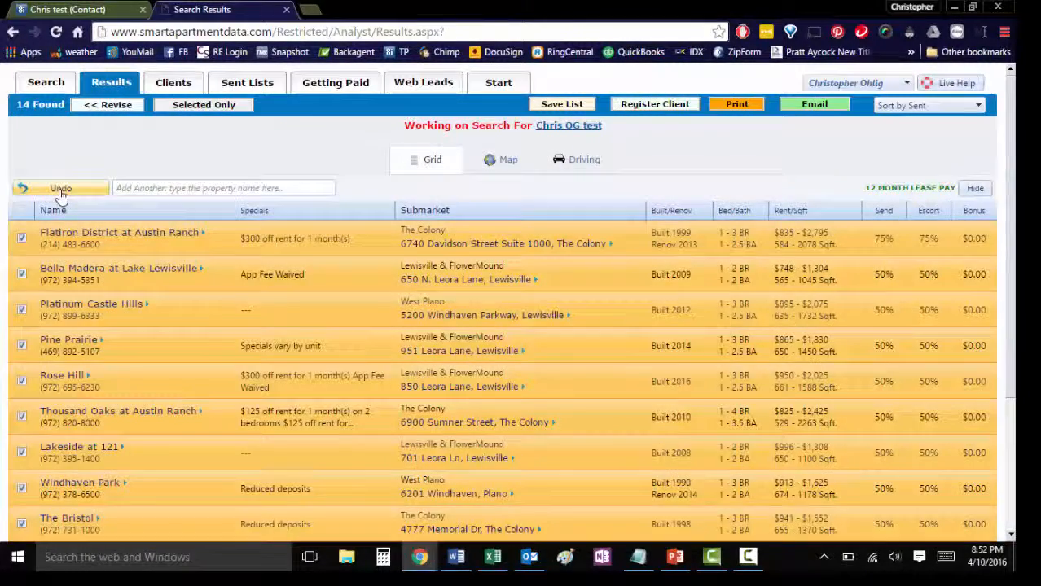
{"action": "scroll", "coordinate": [47, 322], "scroll_direction": "down", "scroll_amount": 5}
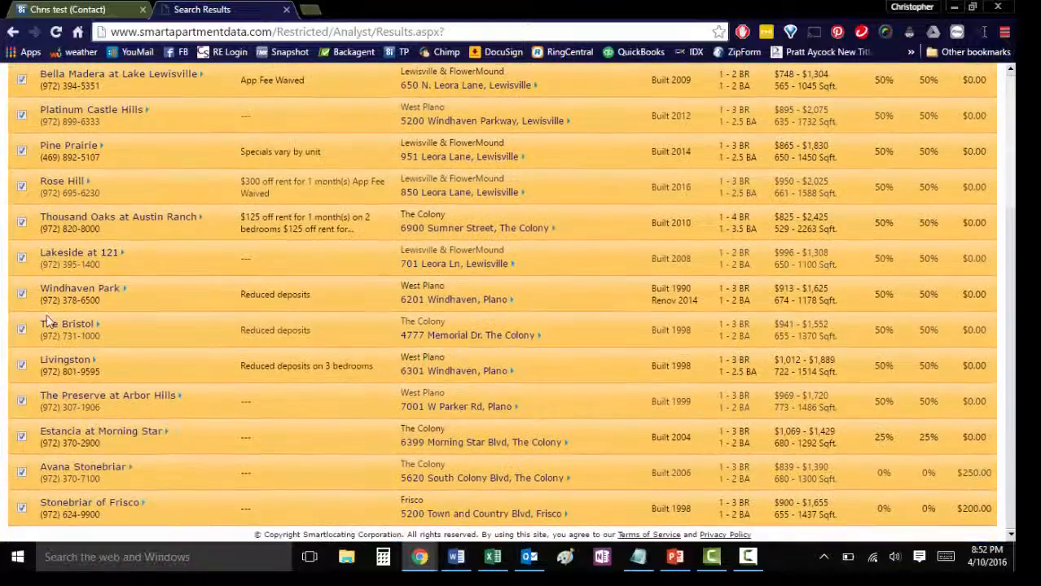
{"action": "left_click", "coordinate": [21, 508]}
{"action": "left_click", "coordinate": [22, 475]}
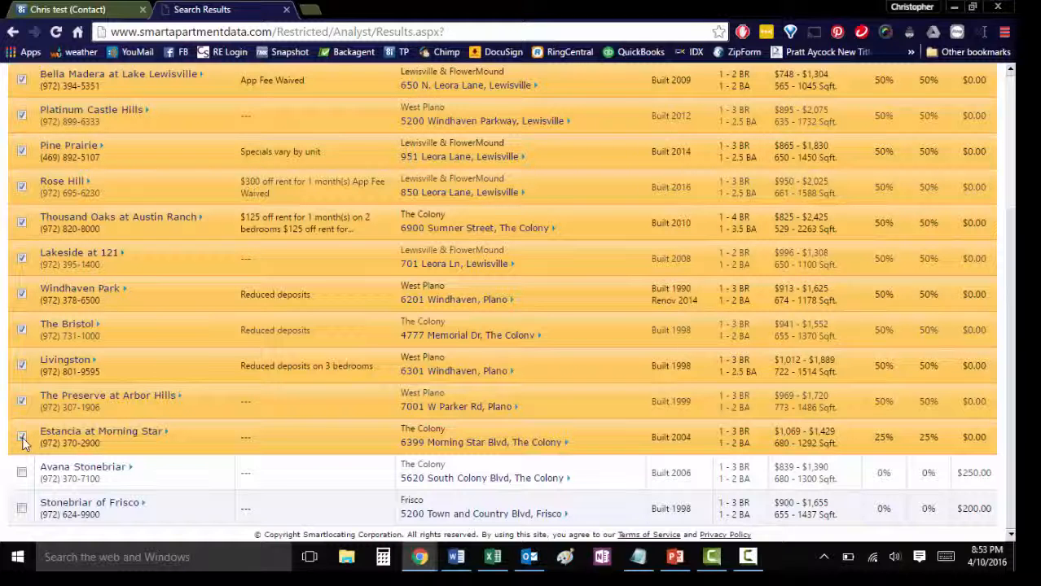
{"action": "left_click", "coordinate": [22, 438]}
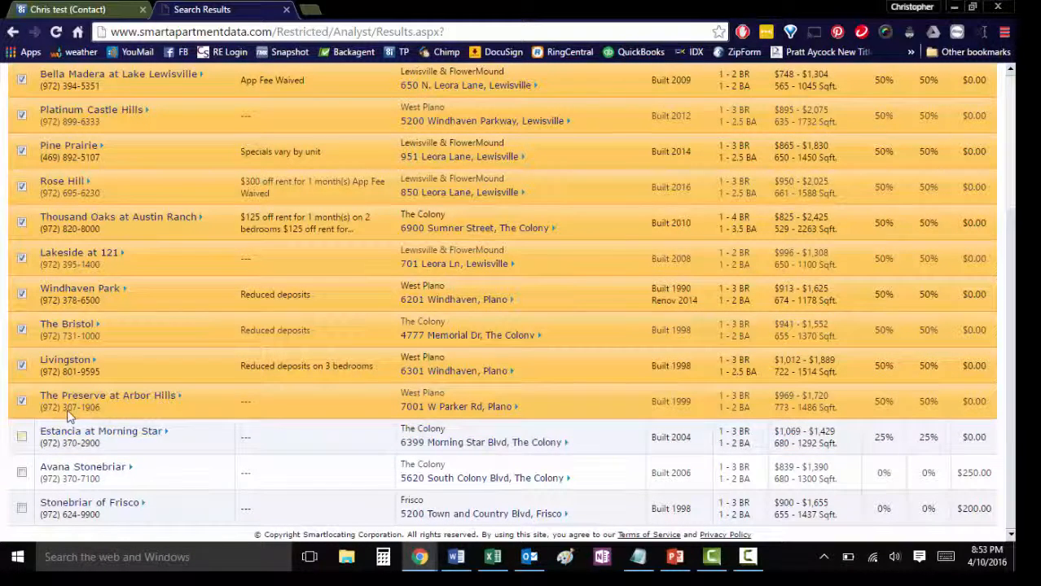
Review the selected properties and start an email to the client with that list.
{"action": "scroll", "coordinate": [422, 394], "scroll_direction": "up", "scroll_amount": 1}
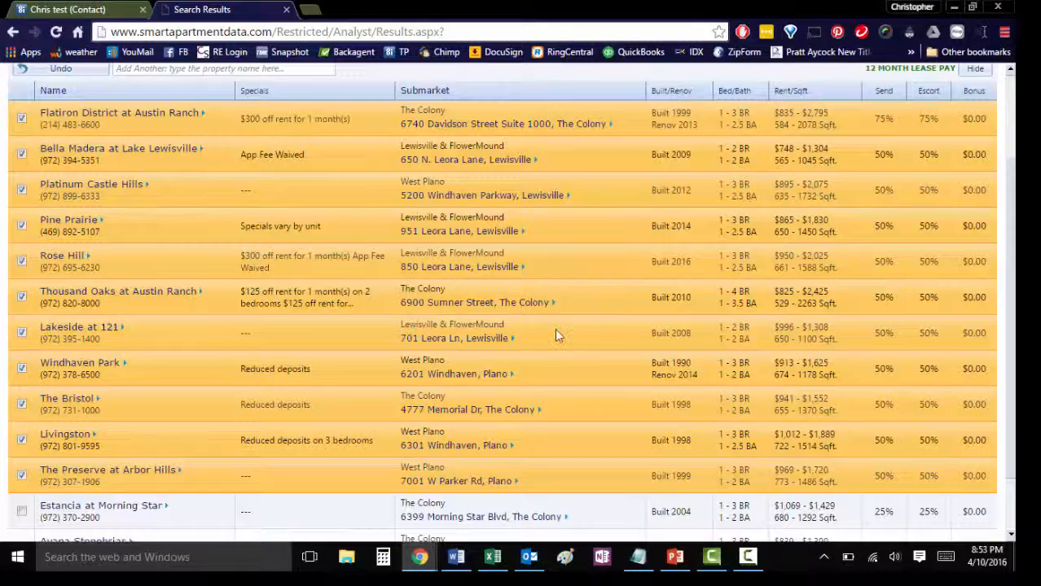
{"action": "scroll", "coordinate": [554, 329], "scroll_direction": "up", "scroll_amount": 2}
{"action": "scroll", "coordinate": [555, 334], "scroll_direction": "down", "scroll_amount": 3}
{"action": "scroll", "coordinate": [555, 334], "scroll_direction": "up", "scroll_amount": 3}
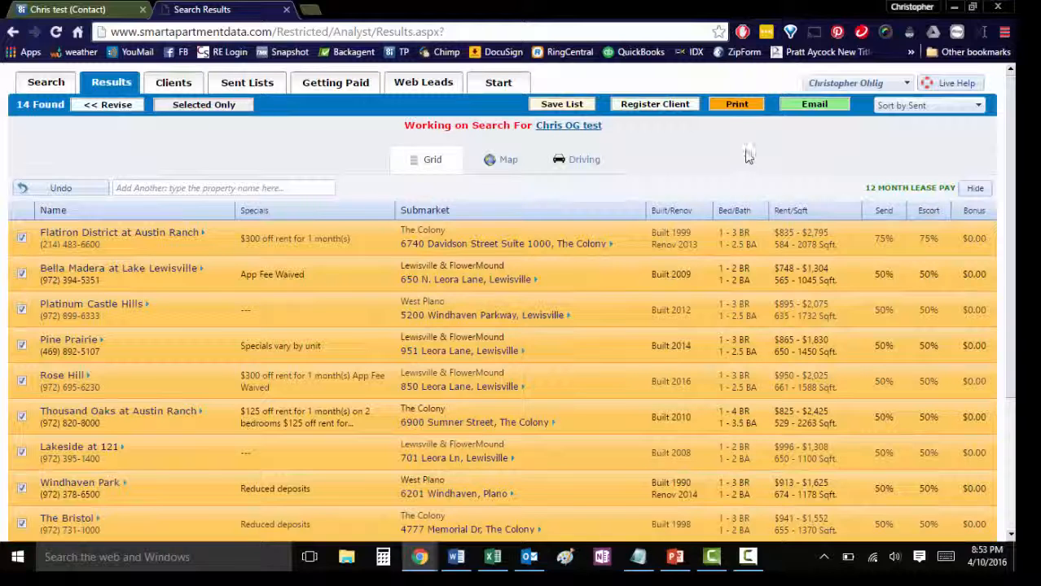
{"action": "left_click", "coordinate": [803, 104]}
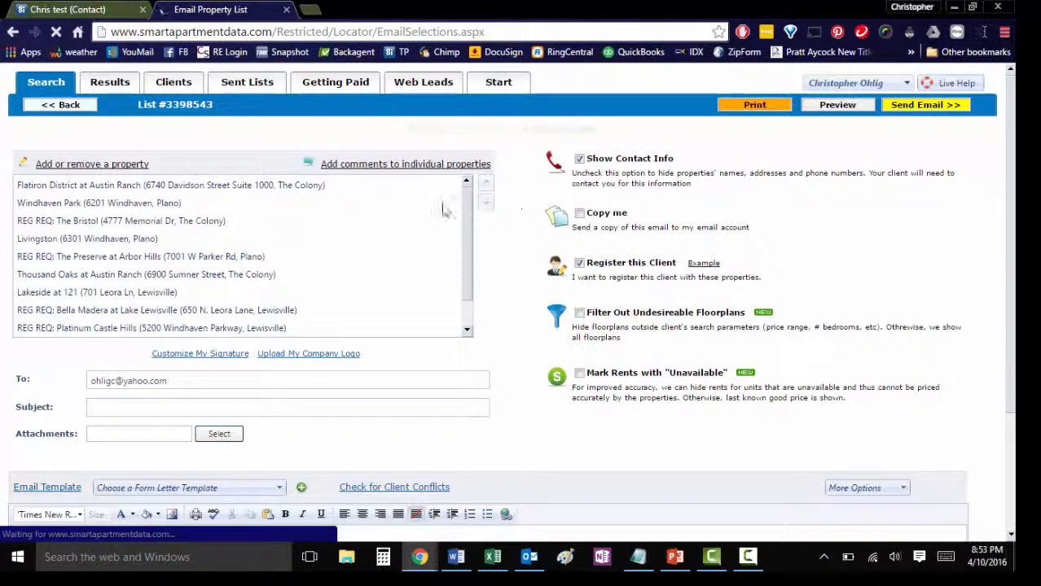
Highlight all entries in the email's property list, from Flatiron District at Austin Ranch through Rose Hill.
{"action": "left_click_drag", "start_coordinate": [467, 211], "coordinate": [471, 232]}
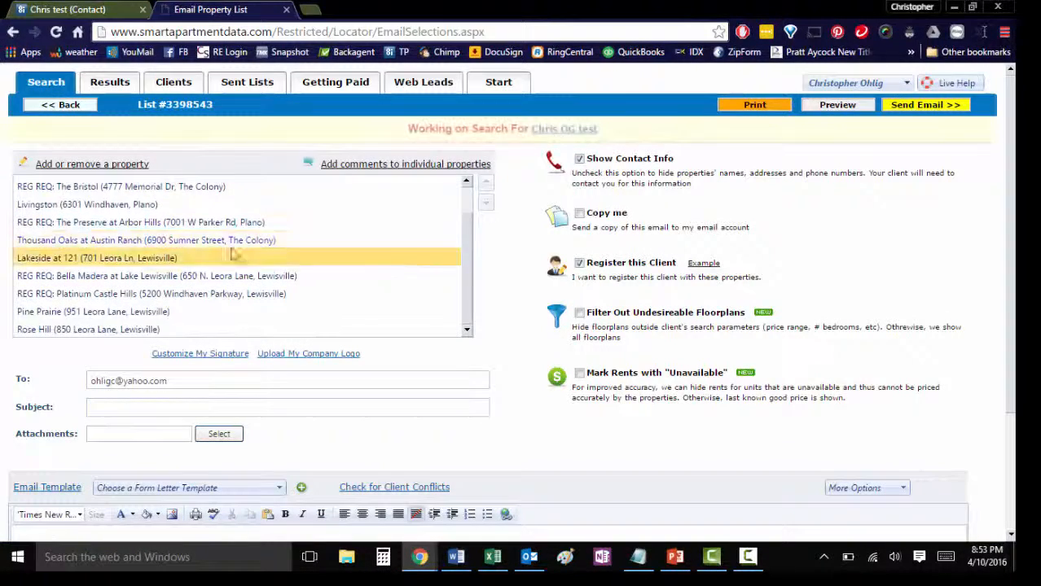
{"action": "scroll", "coordinate": [199, 241], "scroll_direction": "up", "scroll_amount": 2}
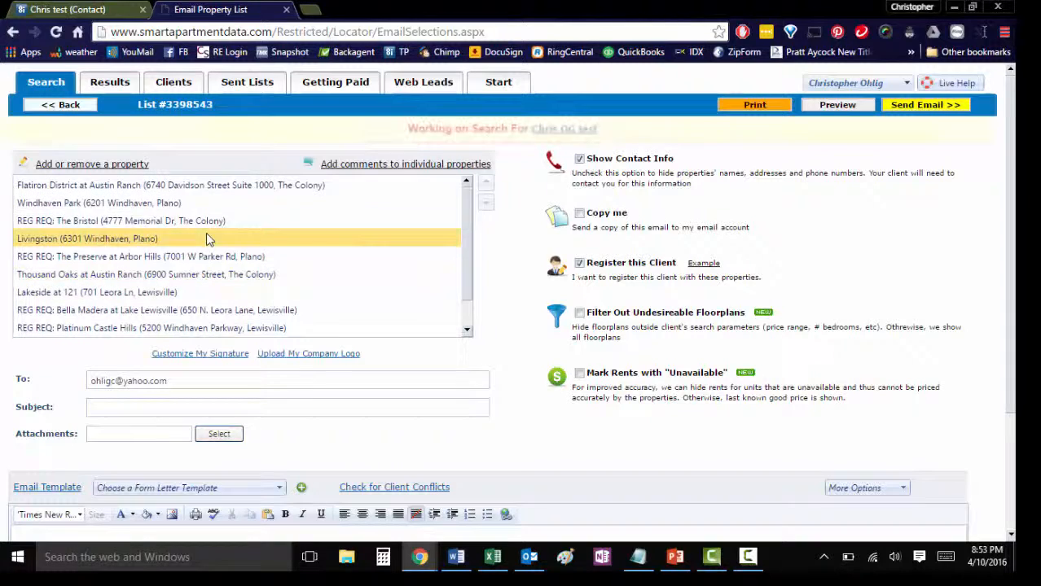
{"action": "left_click_drag", "start_coordinate": [352, 191], "coordinate": [346, 319]}
{"action": "scroll", "coordinate": [346, 320], "scroll_direction": "up", "scroll_amount": 1}
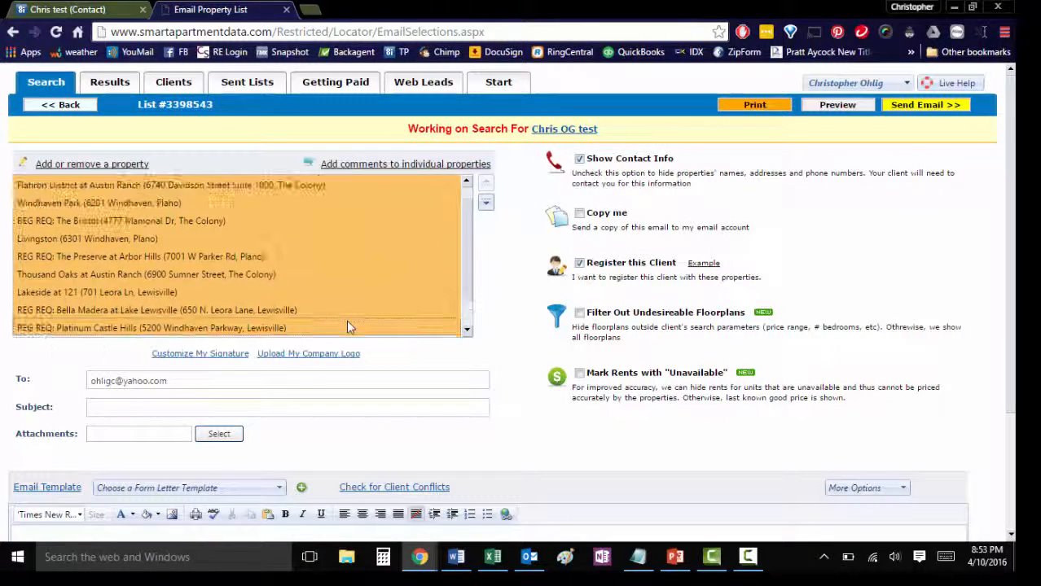
{"action": "left_click", "coordinate": [346, 321]}
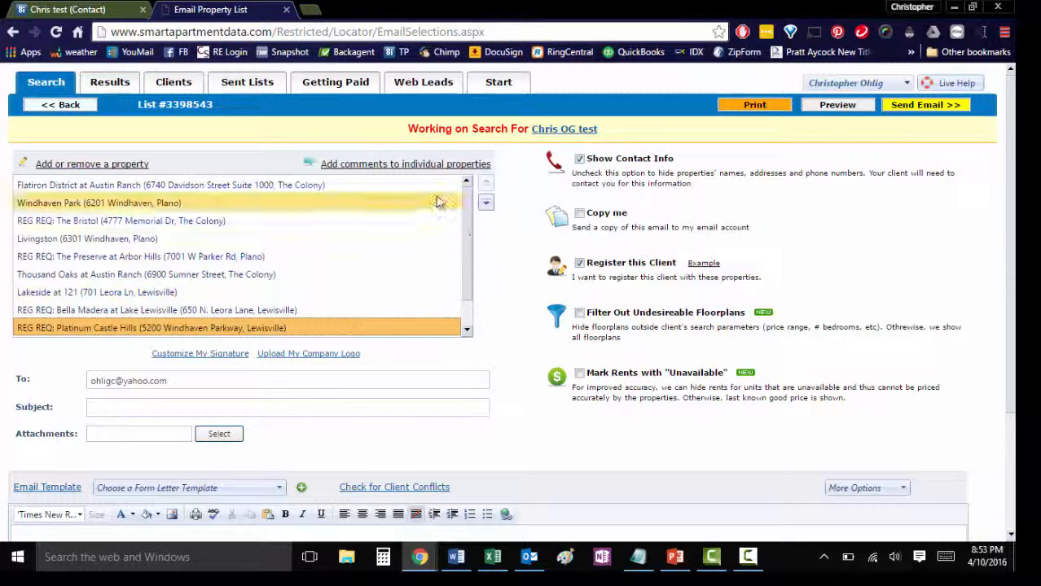
{"action": "left_click_drag", "start_coordinate": [432, 187], "coordinate": [436, 331]}
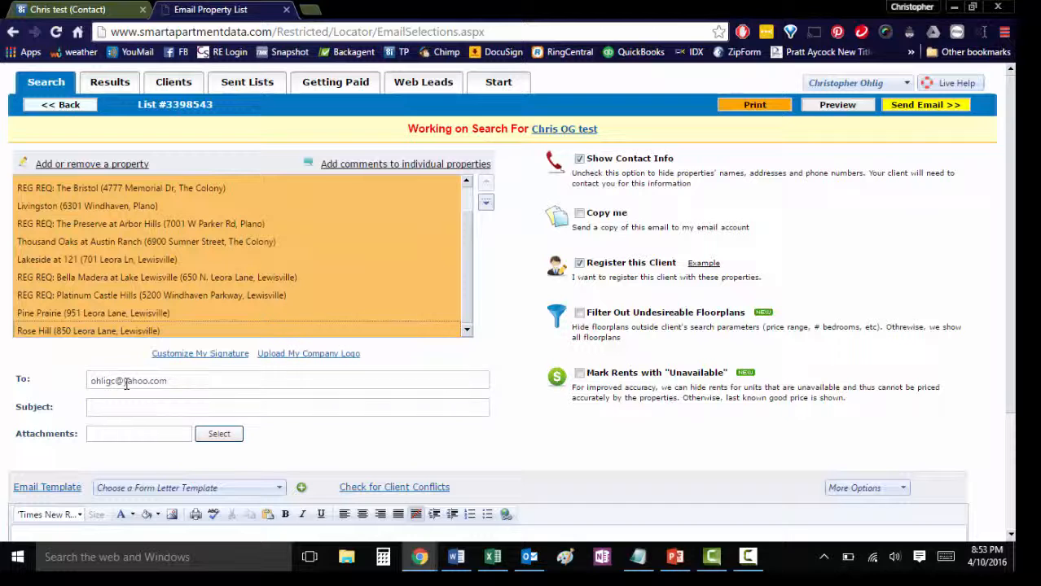
Set the email subject to "Apartment list in The Colony" by adapting the suggested entry "Apartment list in Lewisville ISD".
{"action": "scroll", "coordinate": [130, 367], "scroll_direction": "down", "scroll_amount": 1}
{"action": "left_click", "coordinate": [123, 331]}
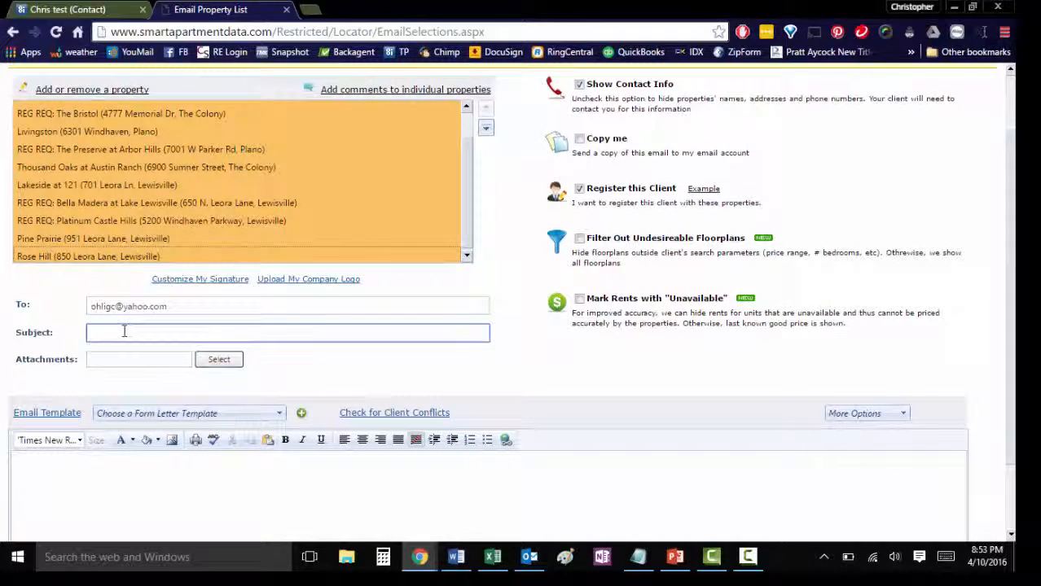
{"action": "type", "text": "Apar"}
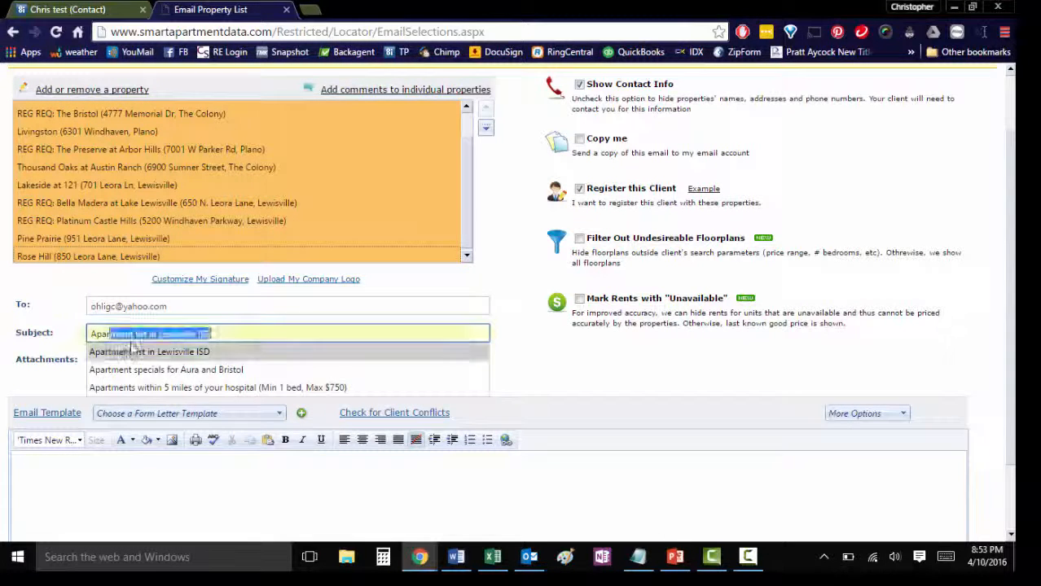
{"action": "left_click", "coordinate": [149, 352]}
{"action": "left_click_drag", "start_coordinate": [213, 334], "coordinate": [158, 336]}
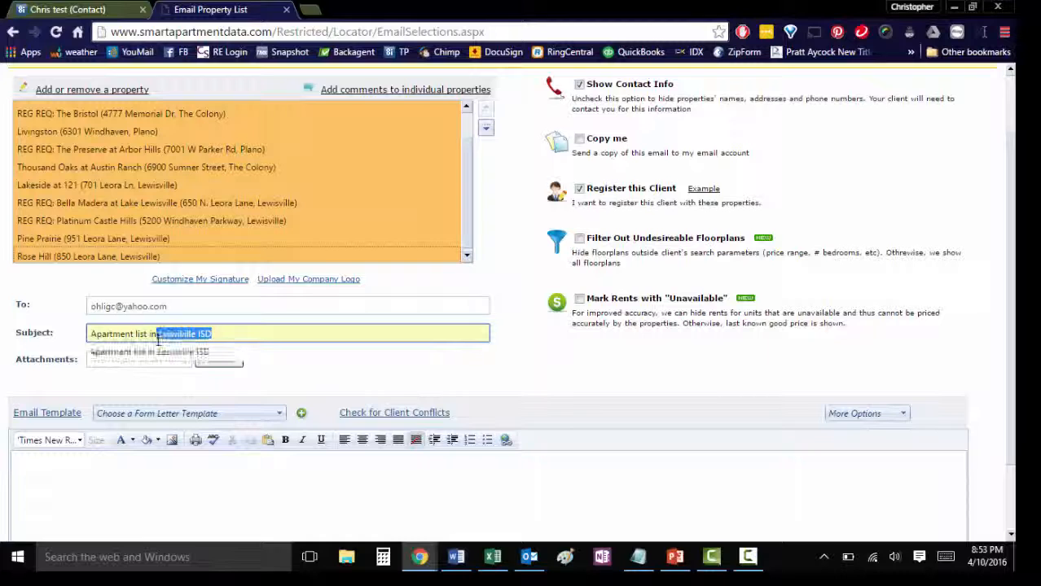
{"action": "type", "text": "The Colony"}
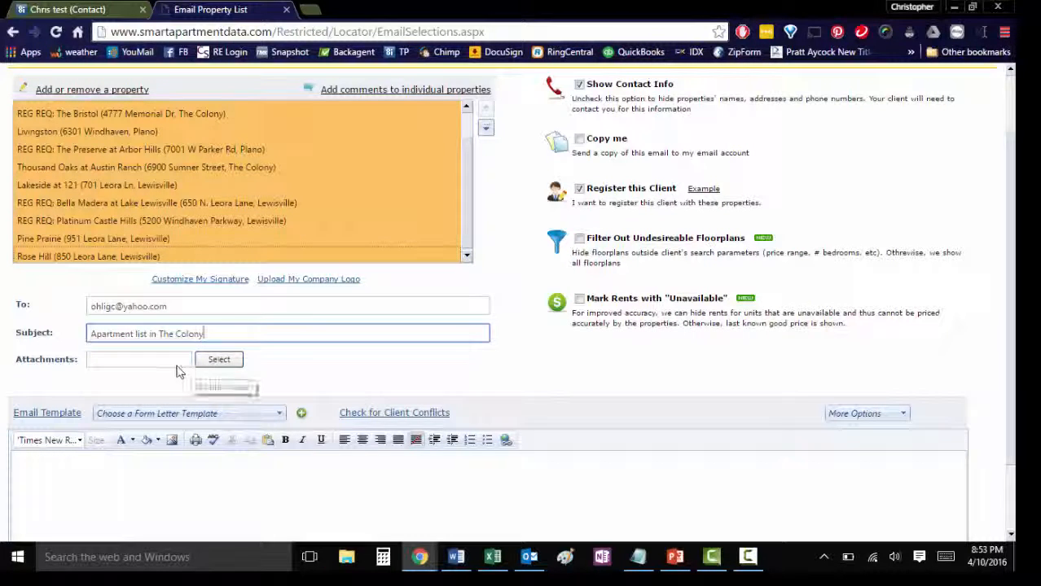
Fill the email body with the custom form letter "Apartment Search for under $1,700/mo".
{"action": "scroll", "coordinate": [247, 369], "scroll_direction": "down", "scroll_amount": 1}
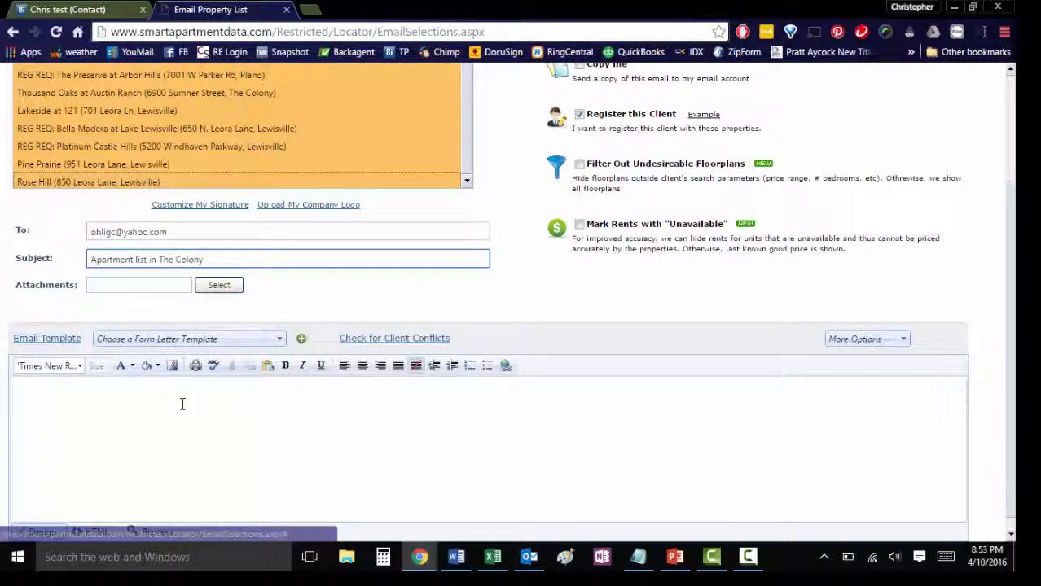
{"action": "left_click", "coordinate": [259, 341]}
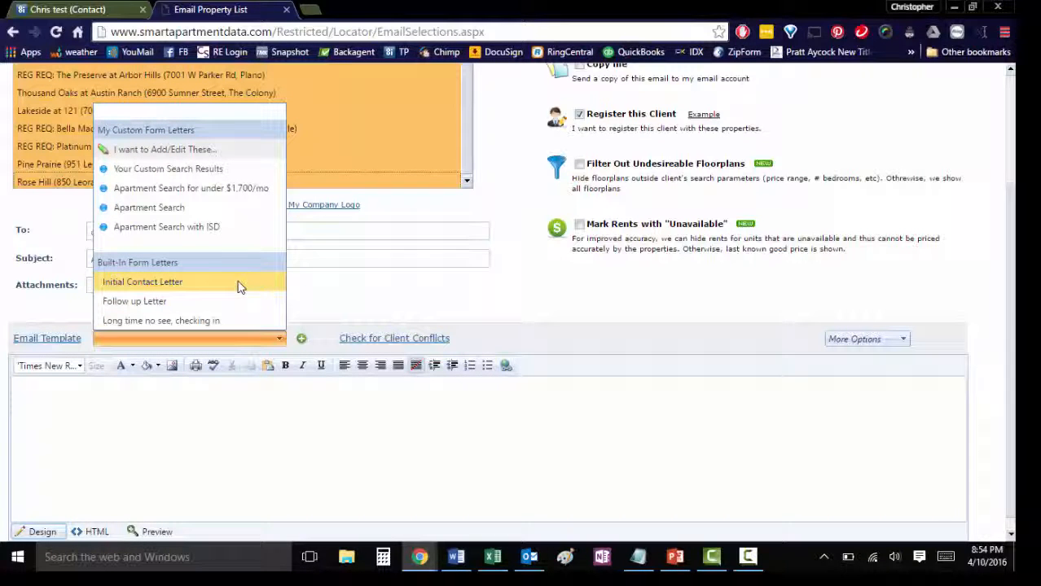
{"action": "left_click", "coordinate": [195, 188]}
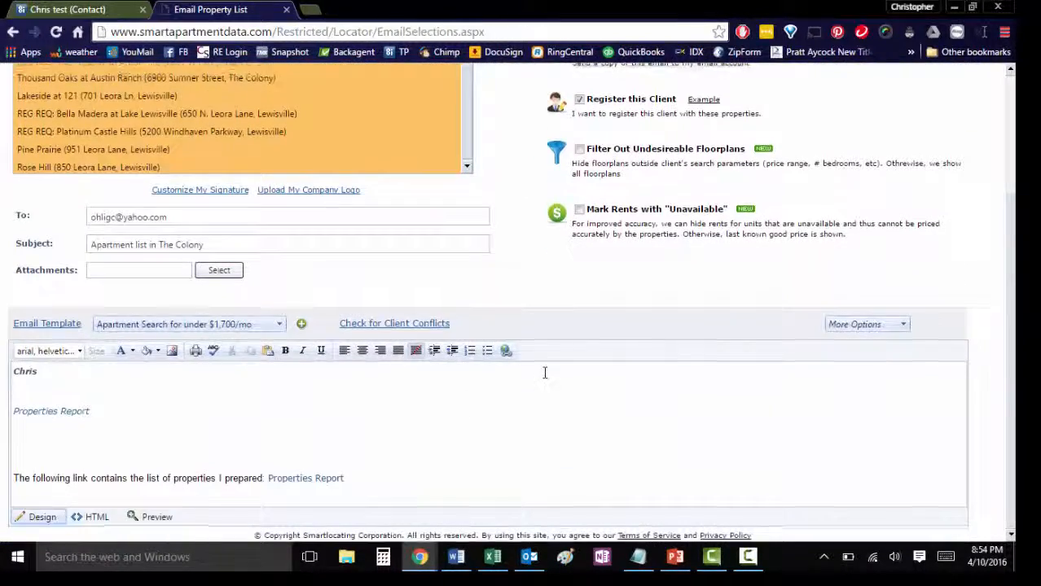
Enable copying the sender, filtering out undesirable floorplans and marking rents with "Unavailable", and send the email.
{"action": "scroll", "coordinate": [545, 373], "scroll_direction": "up", "scroll_amount": 3}
{"action": "left_click", "coordinate": [579, 212]}
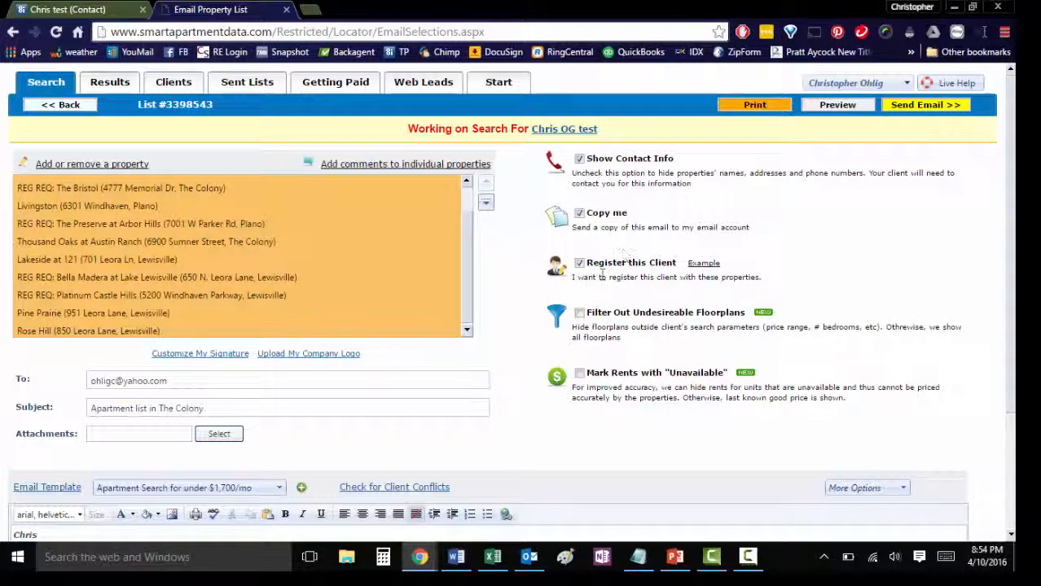
{"action": "left_click", "coordinate": [579, 313]}
{"action": "left_click", "coordinate": [579, 374]}
{"action": "left_click", "coordinate": [910, 112]}
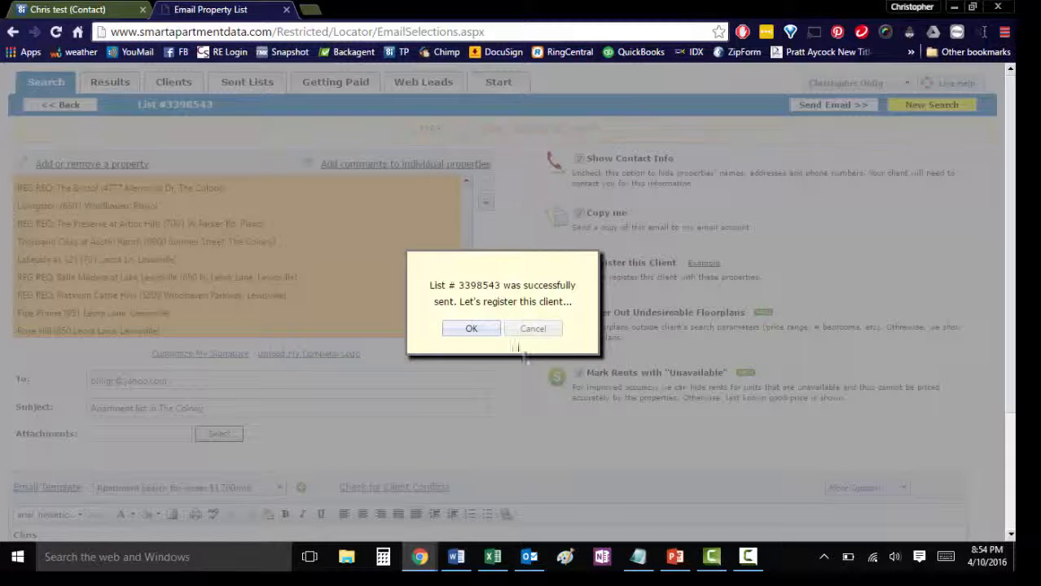
Continue to the client registration for the sent list and enable confirmations for successful transmissions.
{"action": "left_click", "coordinate": [471, 330]}
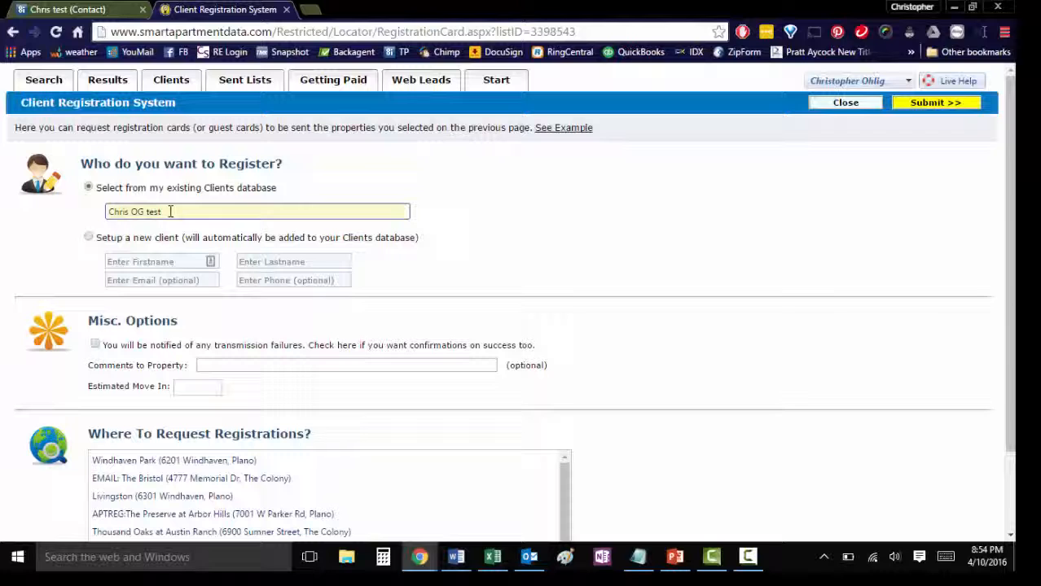
{"action": "scroll", "coordinate": [135, 226], "scroll_direction": "down", "scroll_amount": 1}
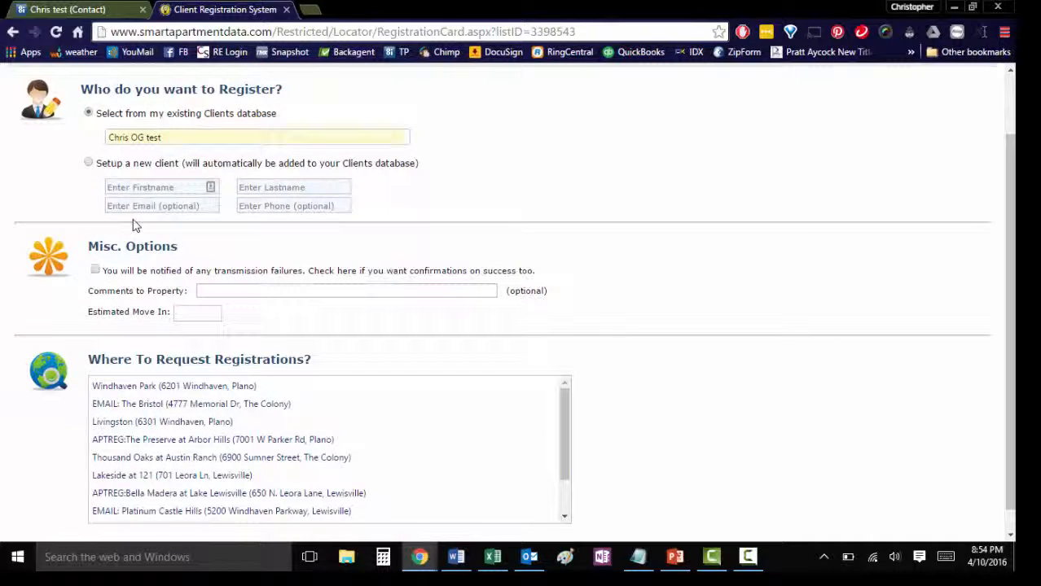
{"action": "left_click", "coordinate": [95, 246]}
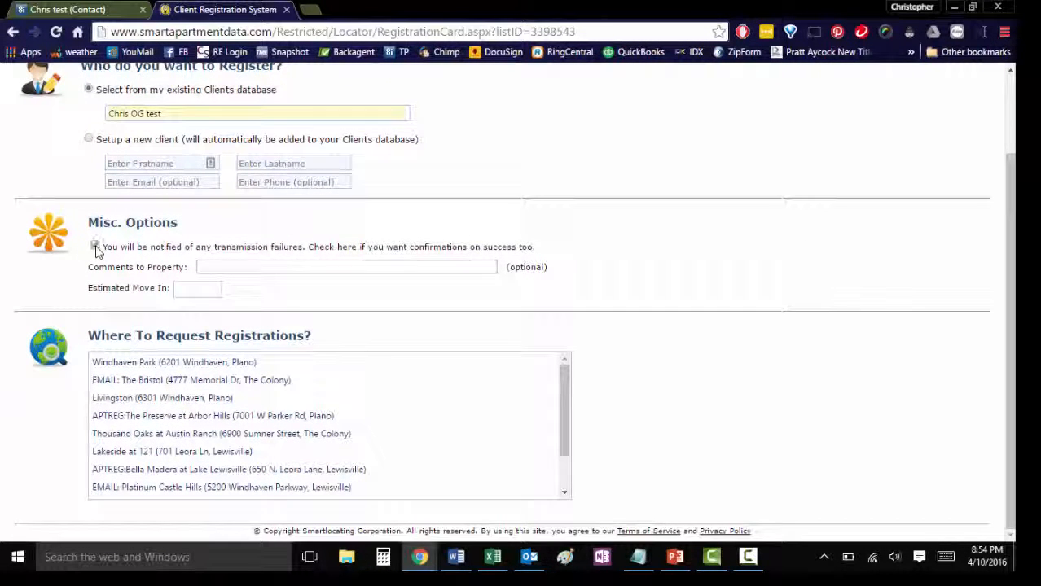
Set the comment to the properties to "Thanks and we look forward to working with you!" and the estimated move-in date to 4/15/2016.
{"action": "left_click", "coordinate": [243, 267]}
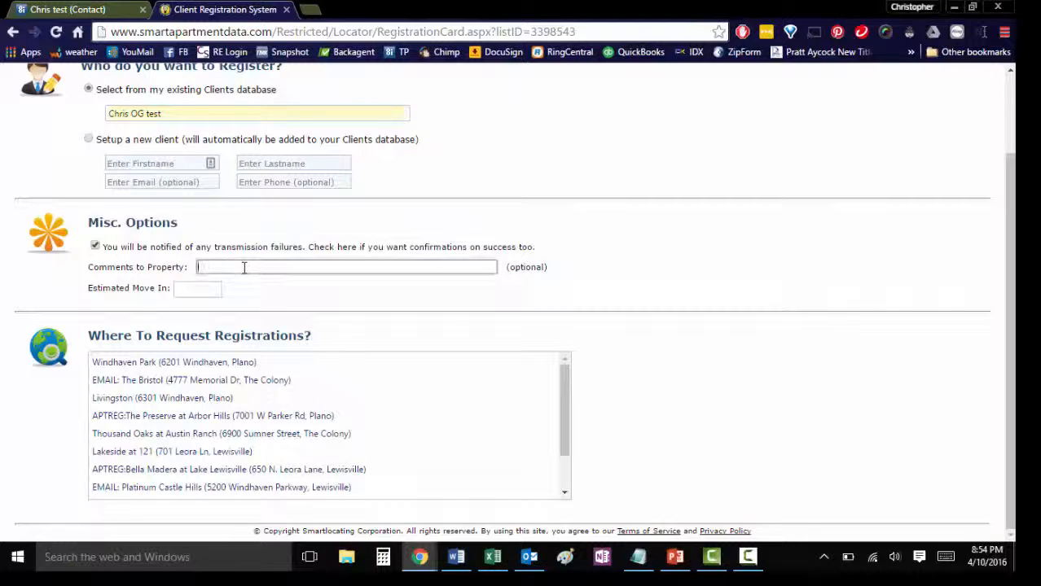
{"action": "type", "text": "The"}
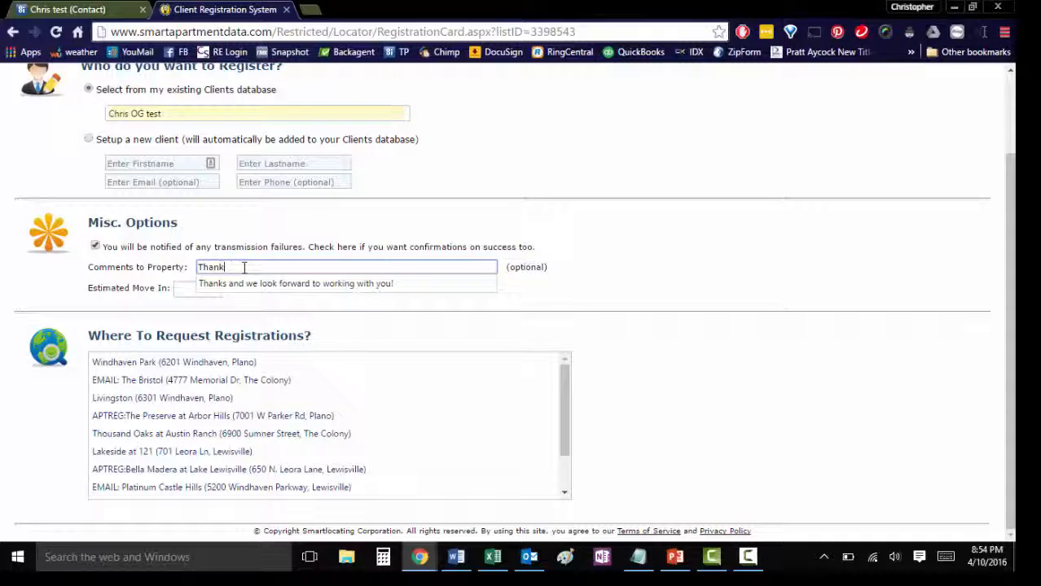
{"action": "type", "text": "nk"}
{"action": "left_click", "coordinate": [250, 285]}
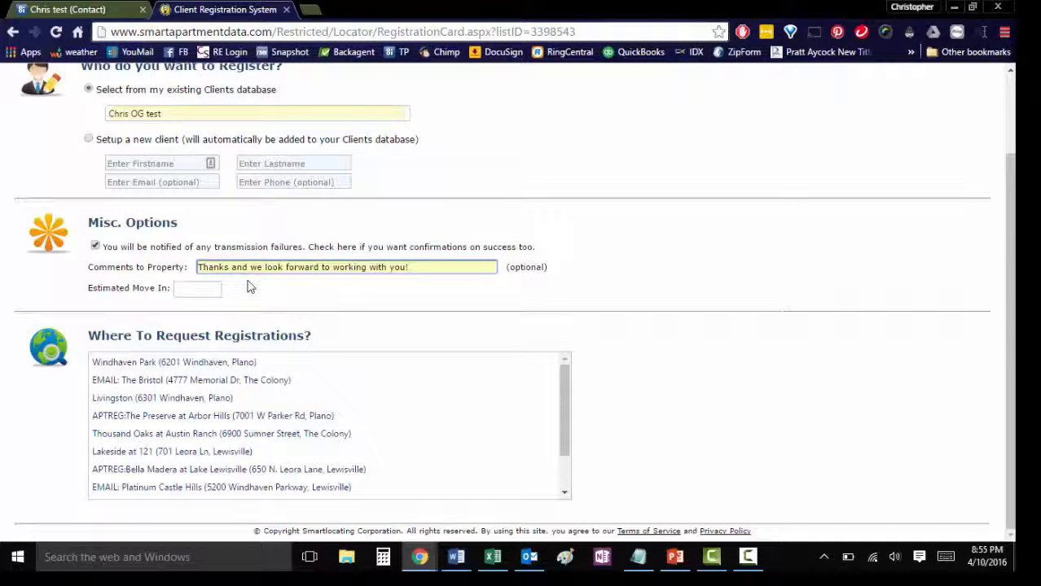
{"action": "left_click", "coordinate": [214, 288]}
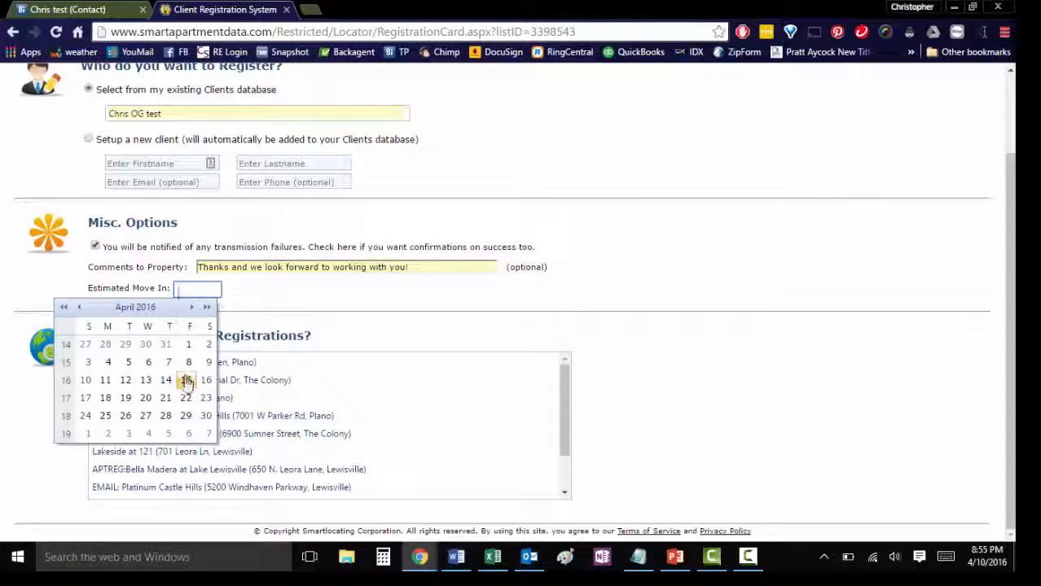
{"action": "left_click", "coordinate": [187, 382]}
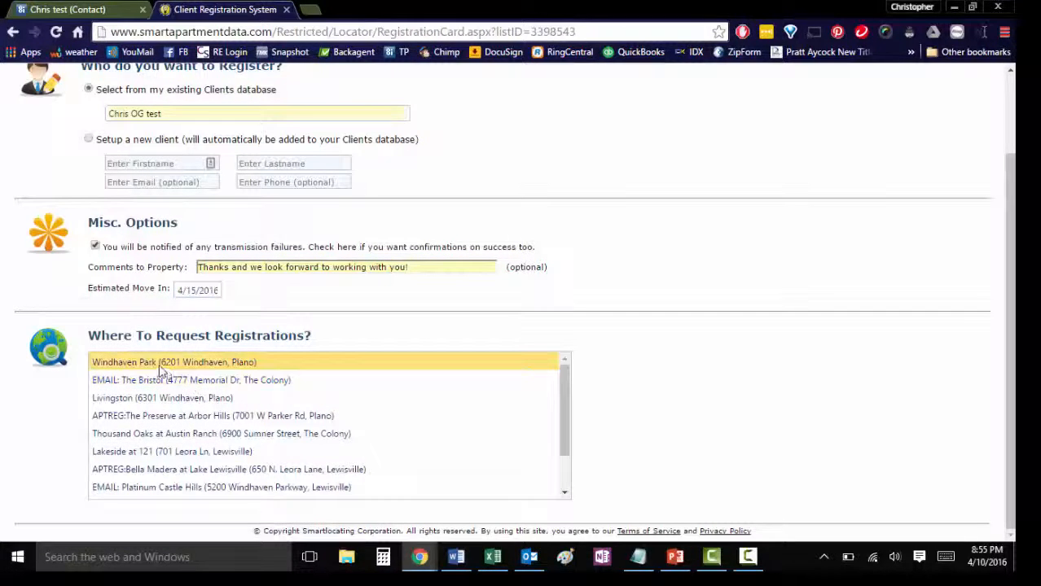
Select all properties from Windhaven Park through Rose Hill for registration requests and submit the client registration.
{"action": "scroll", "coordinate": [304, 365], "scroll_direction": "down", "scroll_amount": 2}
{"action": "scroll", "coordinate": [313, 370], "scroll_direction": "up", "scroll_amount": 2}
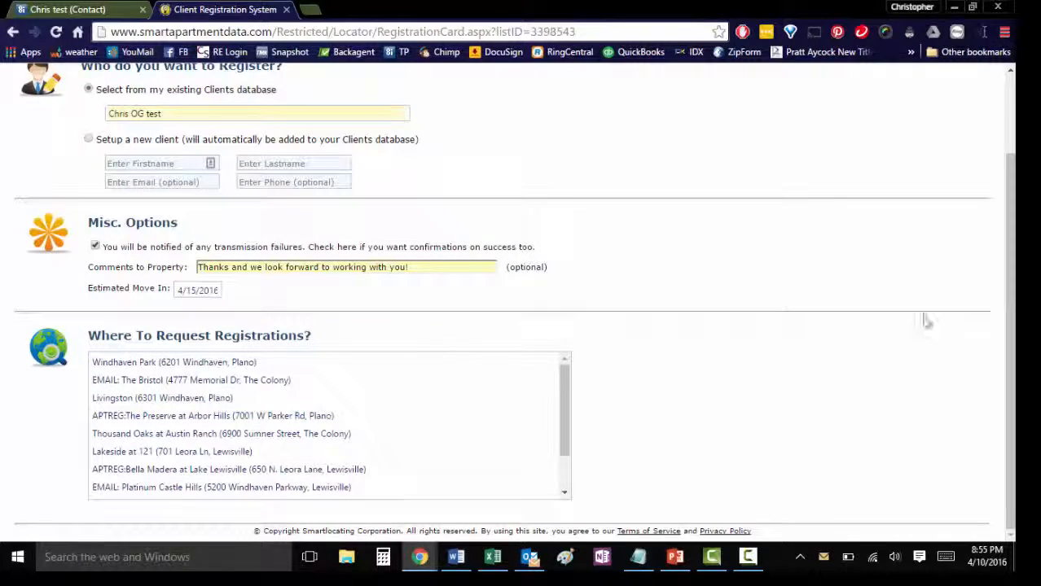
{"action": "left_click_drag", "start_coordinate": [388, 361], "coordinate": [419, 512]}
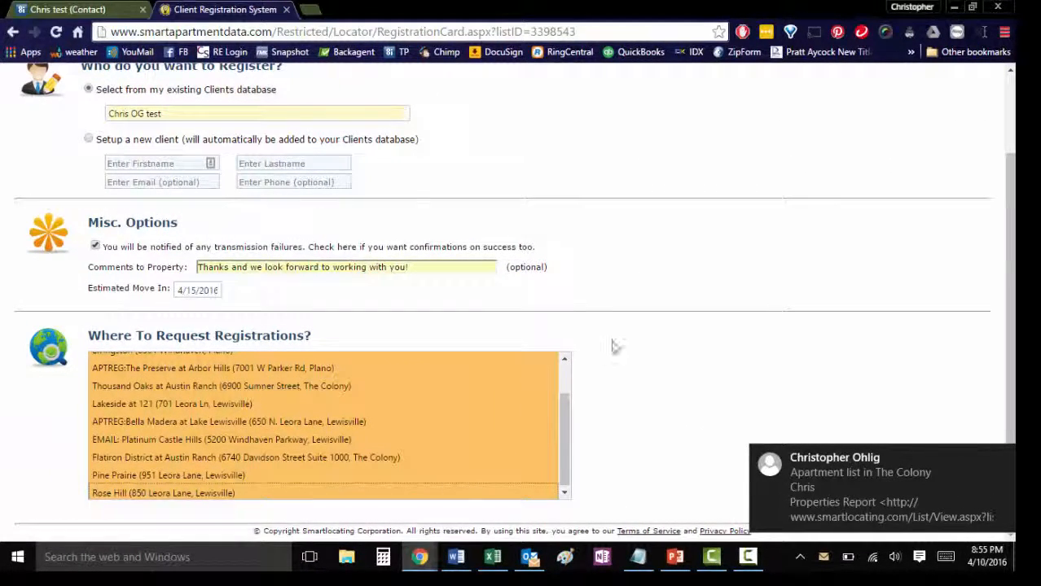
{"action": "scroll", "coordinate": [681, 334], "scroll_direction": "up", "scroll_amount": 1}
{"action": "scroll", "coordinate": [684, 334], "scroll_direction": "down", "scroll_amount": 1}
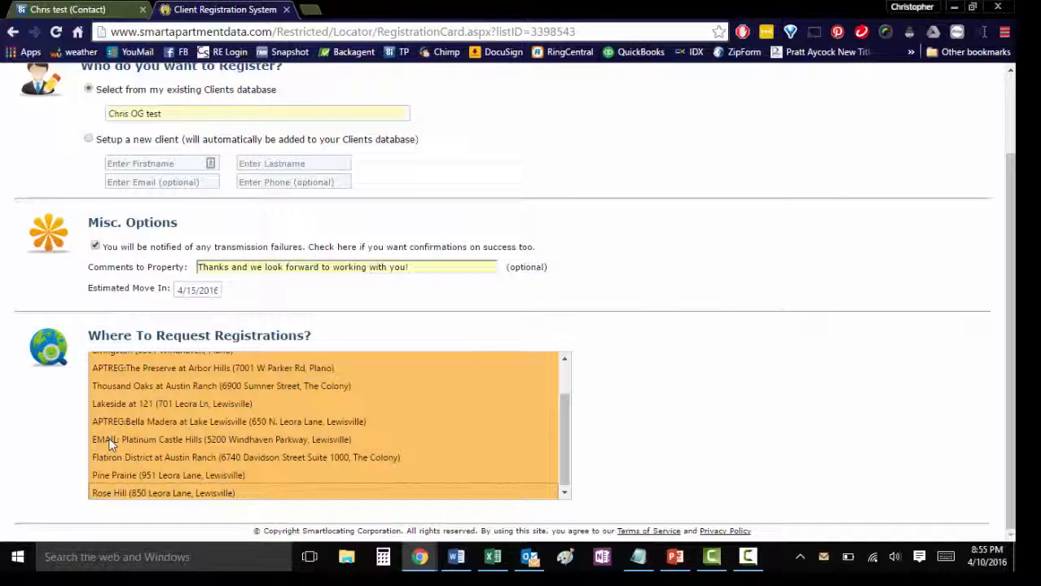
{"action": "scroll", "coordinate": [683, 370], "scroll_direction": "up", "scroll_amount": 2}
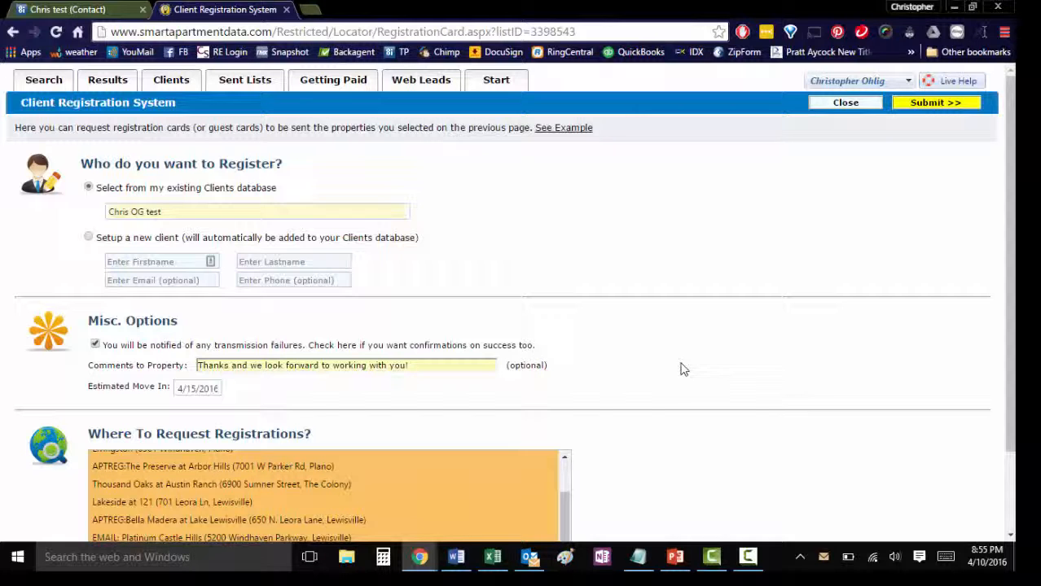
{"action": "left_click", "coordinate": [921, 106]}
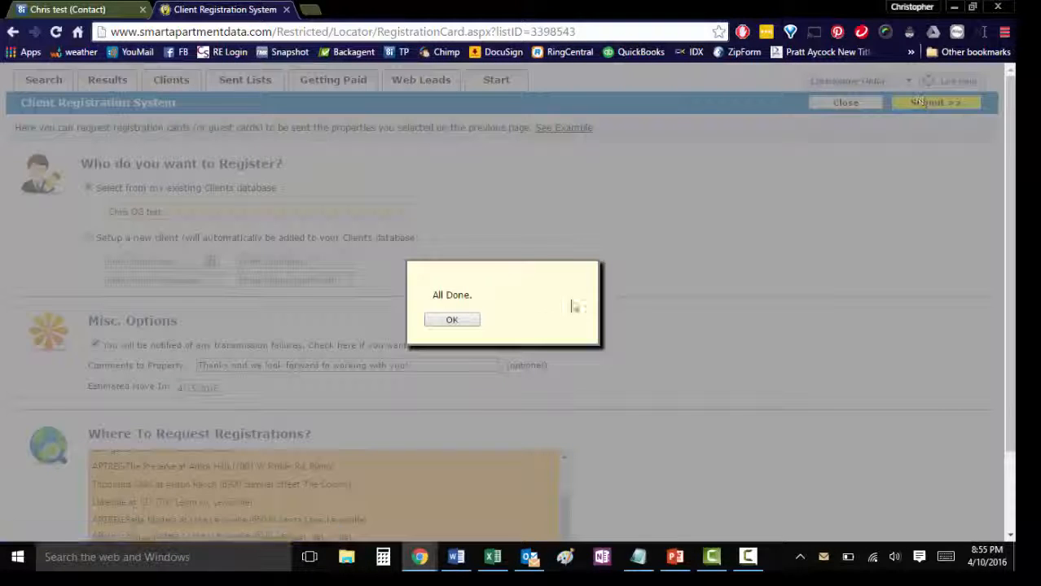
{"action": "left_click", "coordinate": [452, 321]}
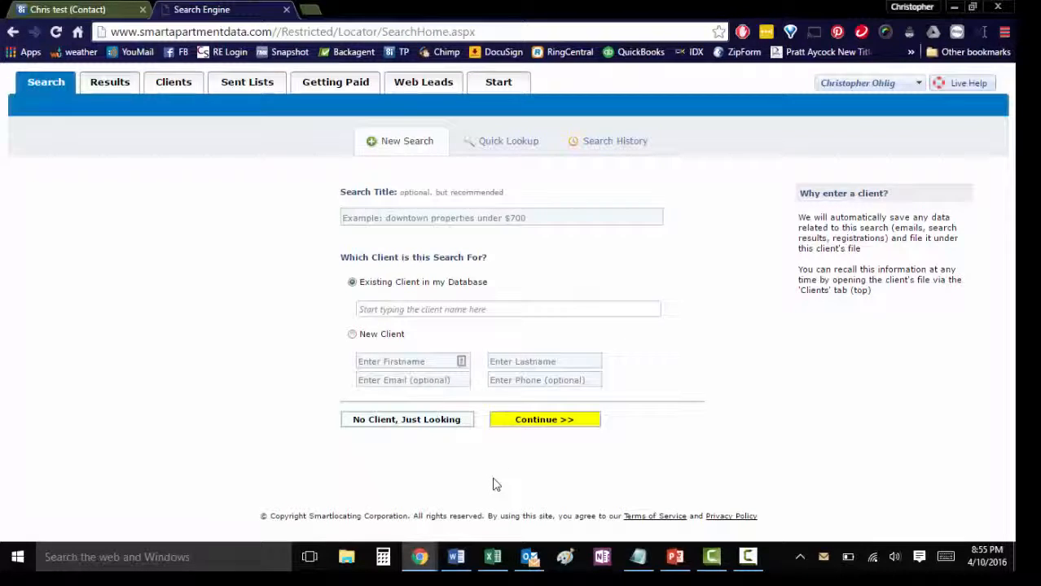
Switch to Outlook and open the properties report linked in the received email "Apartment list in The Colony".
{"action": "left_click", "coordinate": [529, 558]}
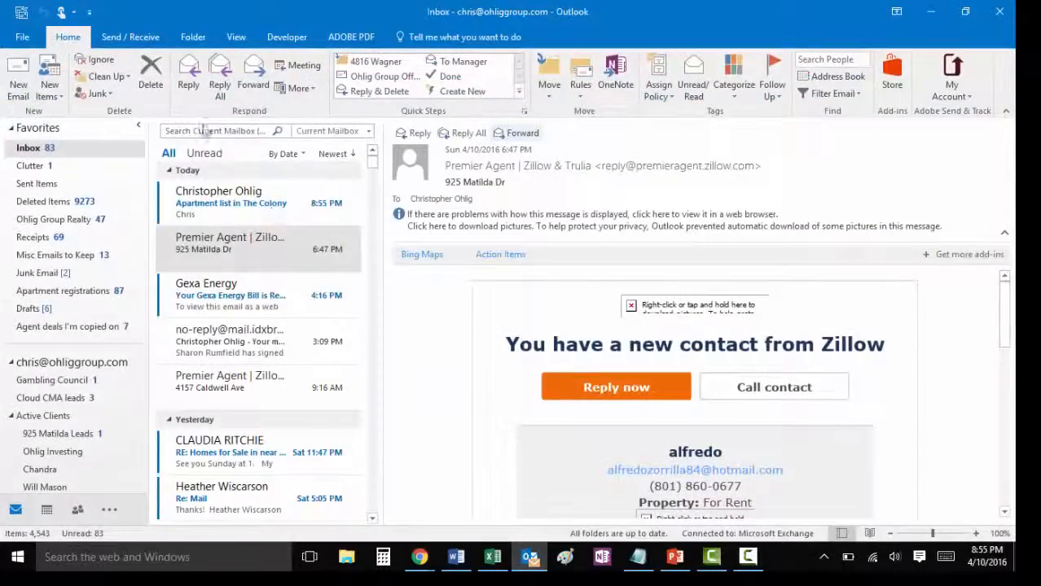
{"action": "left_click", "coordinate": [237, 206]}
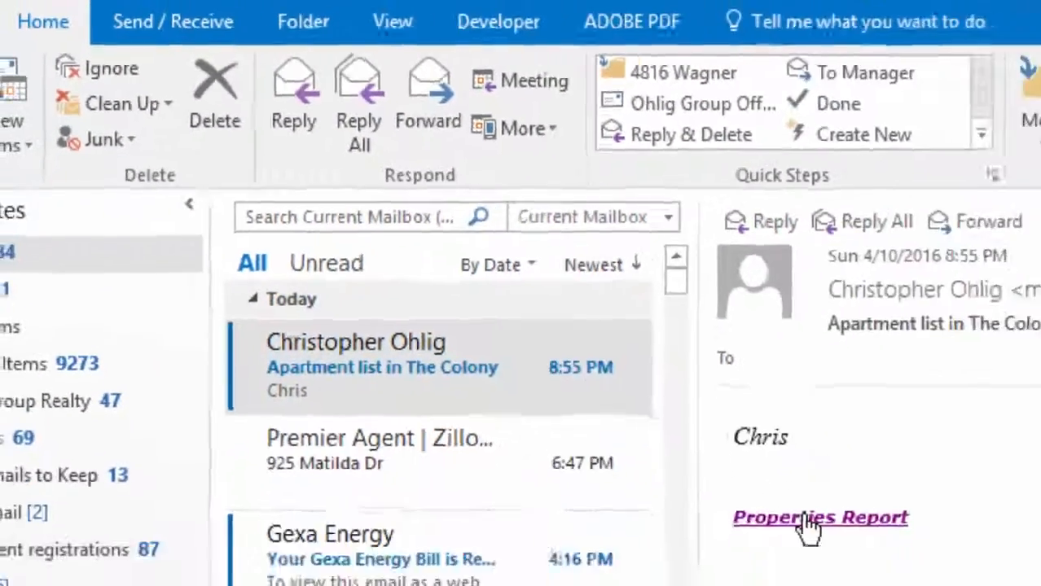
{"action": "left_click", "coordinate": [807, 524]}
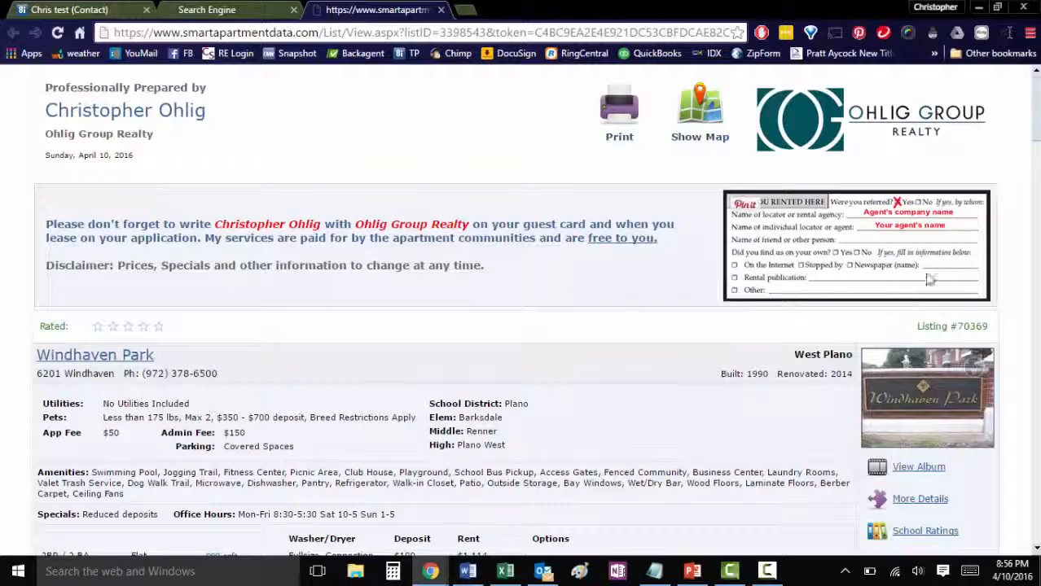
Review the report's apartment listings, view the 1125 sqft floor plan of Thousand Oaks at Austin Ranch, and close the report.
{"action": "scroll", "coordinate": [332, 339], "scroll_direction": "down", "scroll_amount": 10}
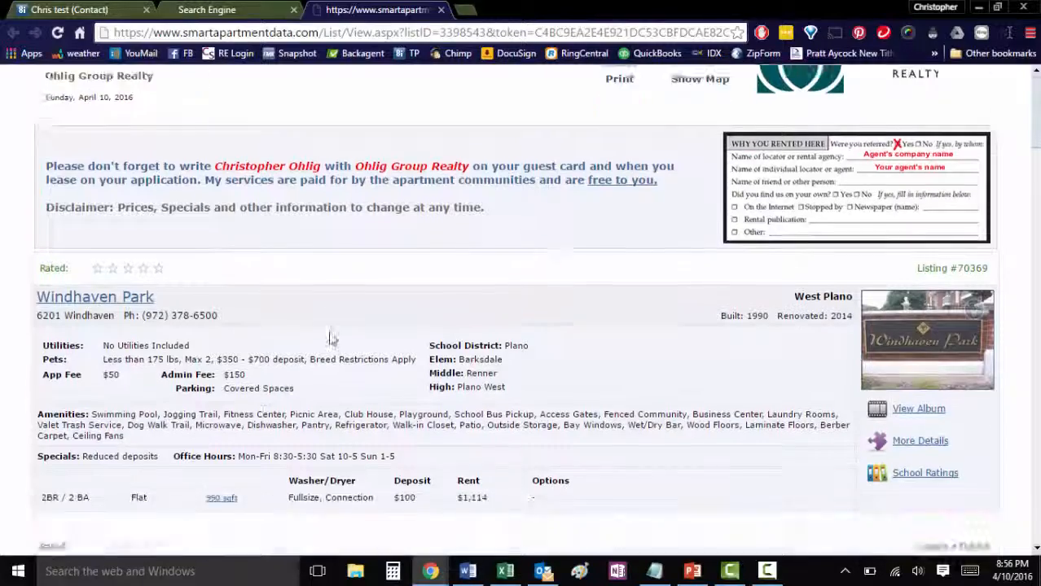
{"action": "scroll", "coordinate": [301, 266], "scroll_direction": "down", "scroll_amount": 12}
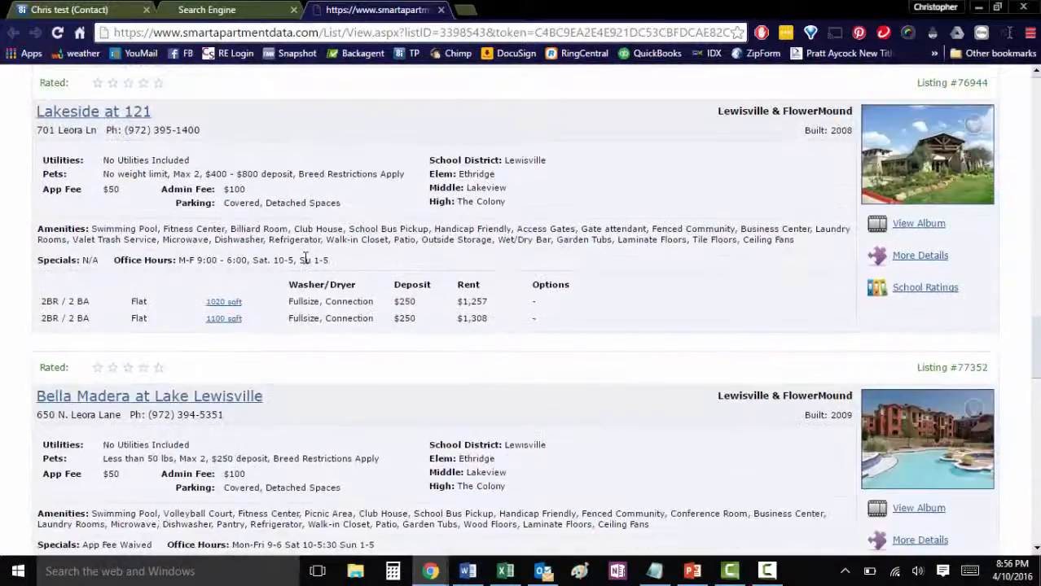
{"action": "scroll", "coordinate": [301, 260], "scroll_direction": "up", "scroll_amount": 6}
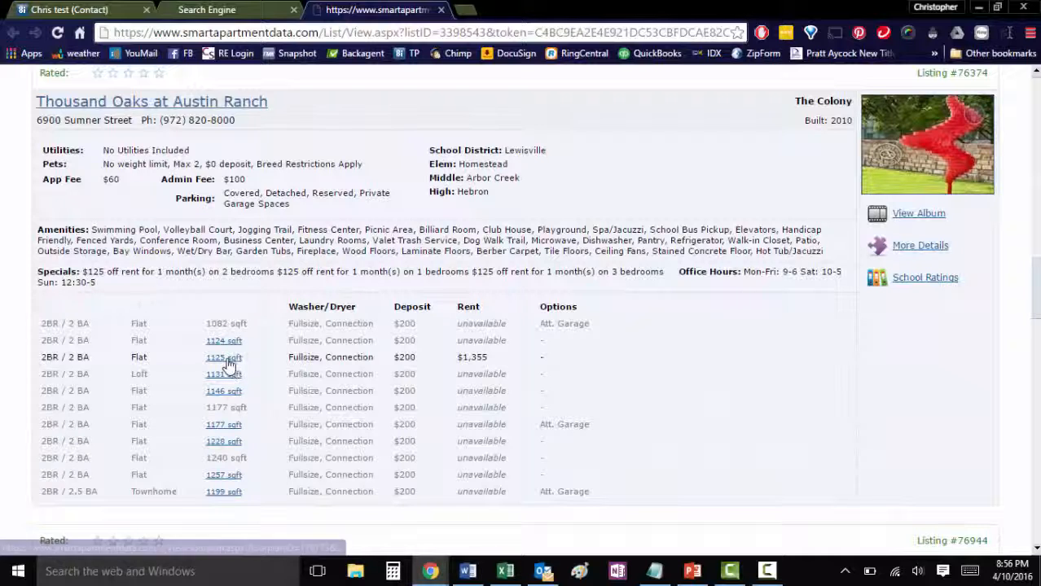
{"action": "left_click", "coordinate": [229, 365]}
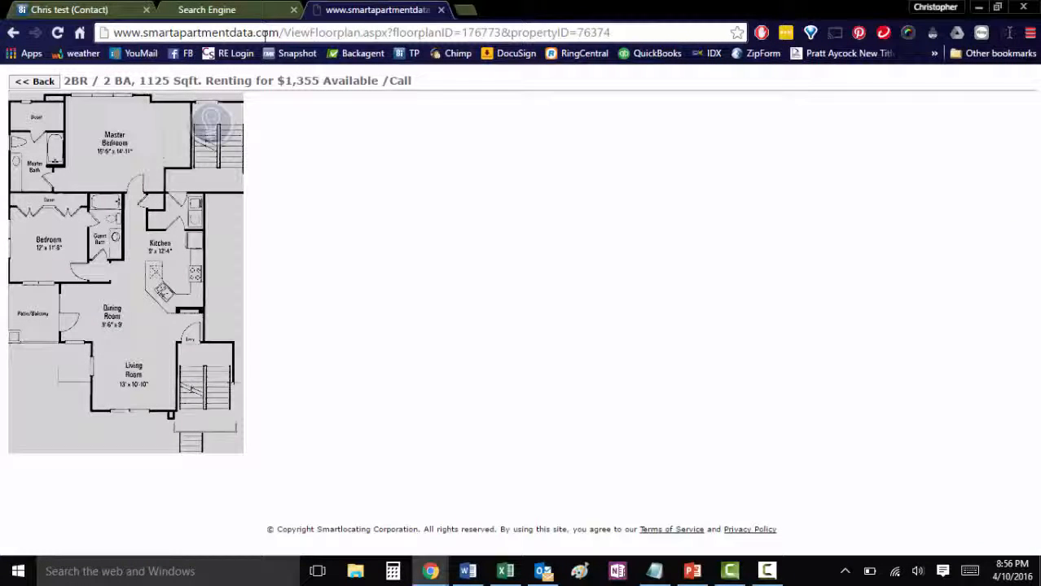
{"action": "left_click", "coordinate": [441, 9]}
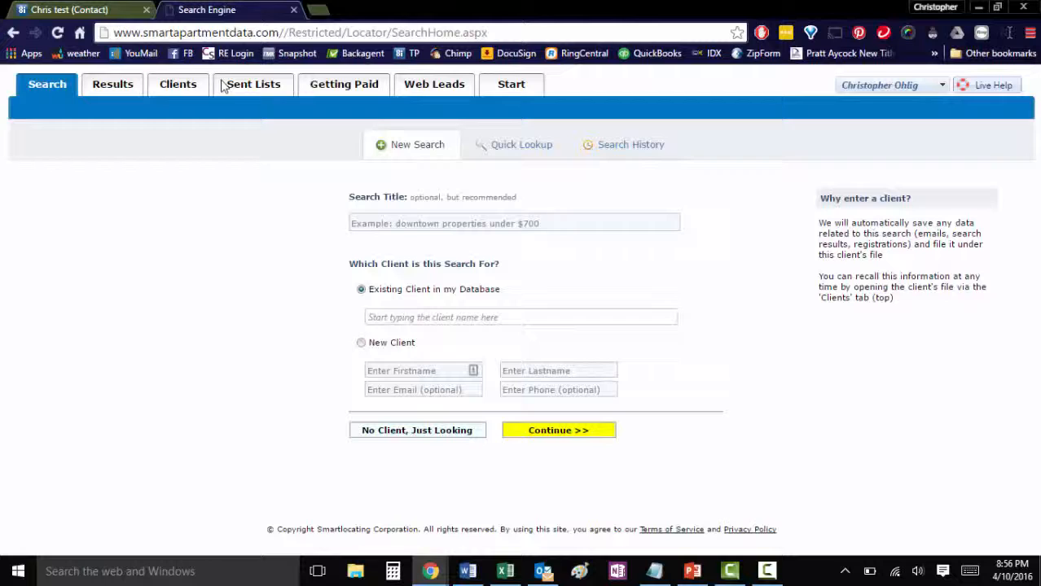
In the Top Producer contact's activities, mark "Set up search in Smart locator" done on 2016-04-10 and send the "Sent list of apartments" email.
{"action": "left_click", "coordinate": [106, 11]}
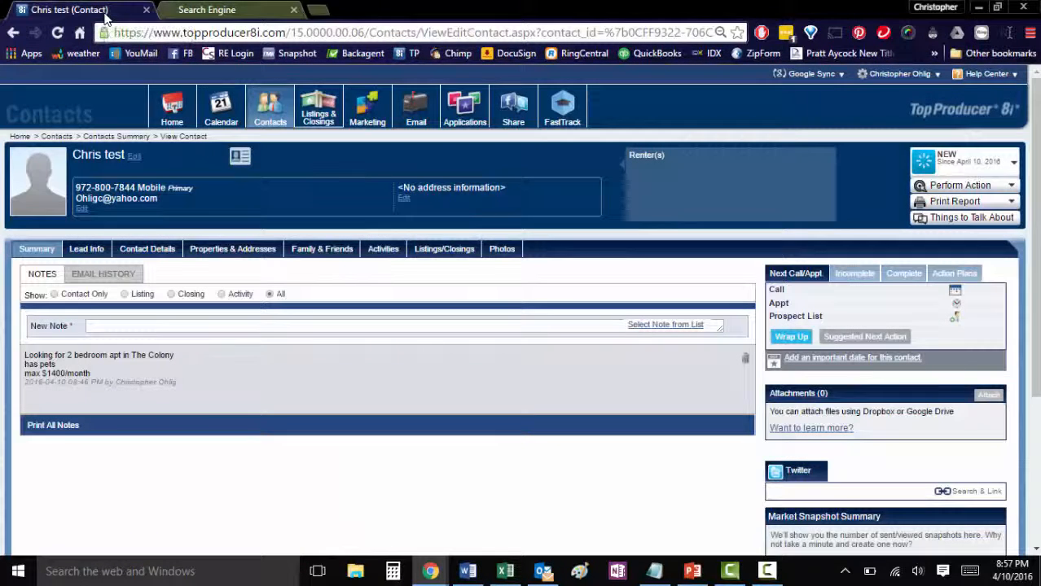
{"action": "left_click", "coordinate": [379, 251]}
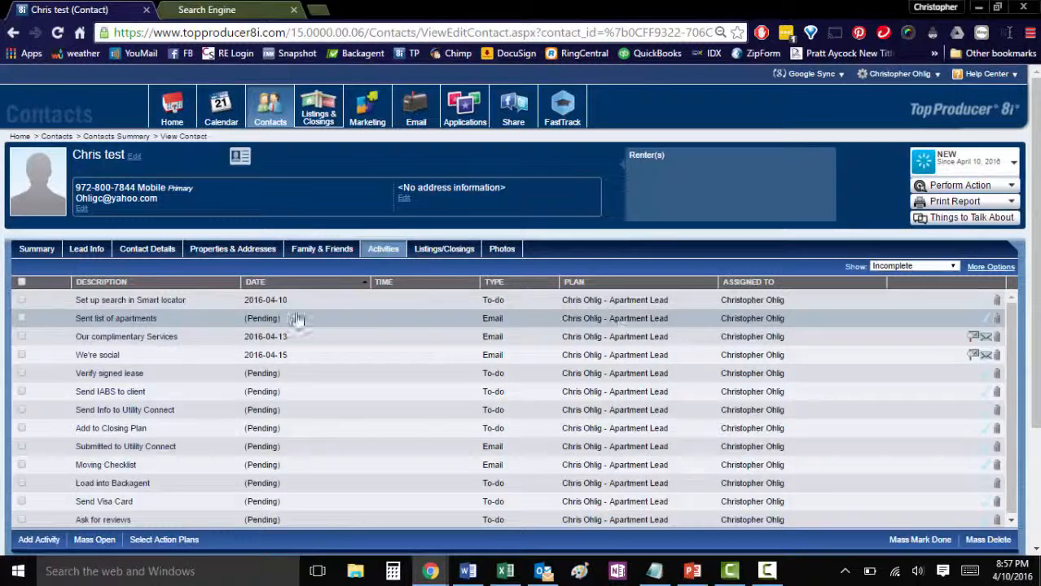
{"action": "left_click", "coordinate": [985, 302]}
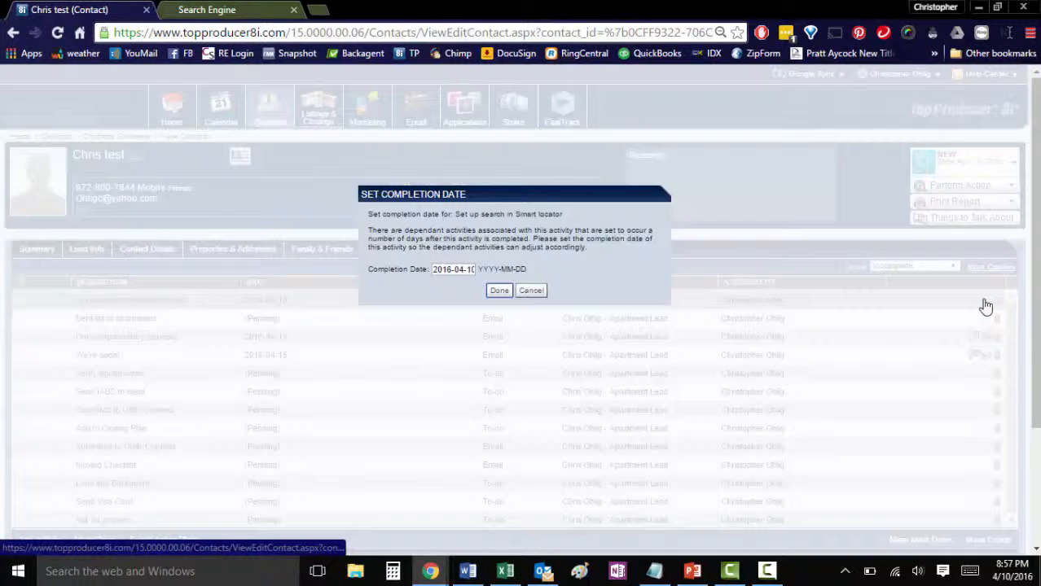
{"action": "left_click", "coordinate": [498, 291]}
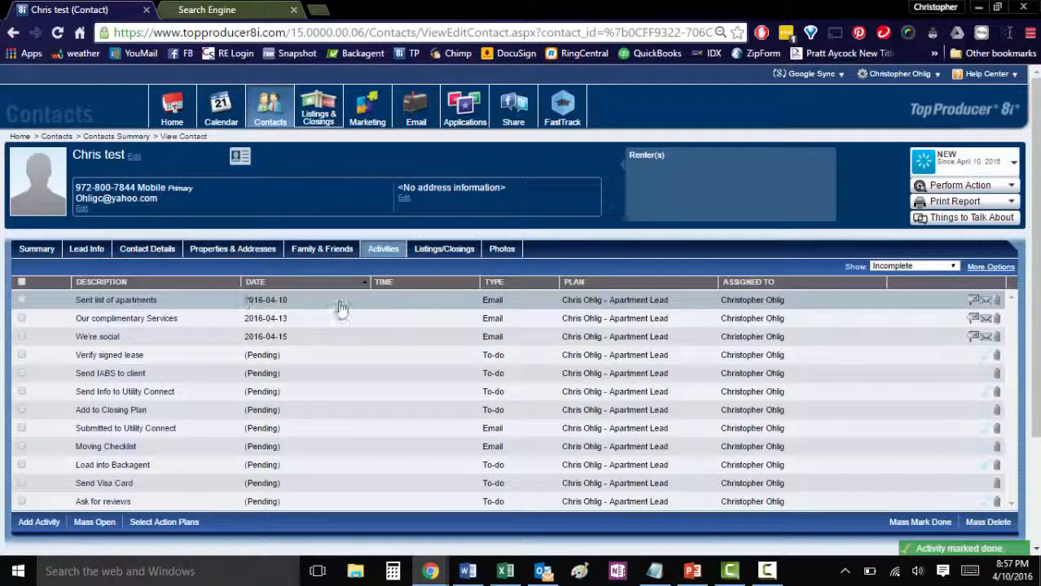
{"action": "left_click", "coordinate": [972, 301]}
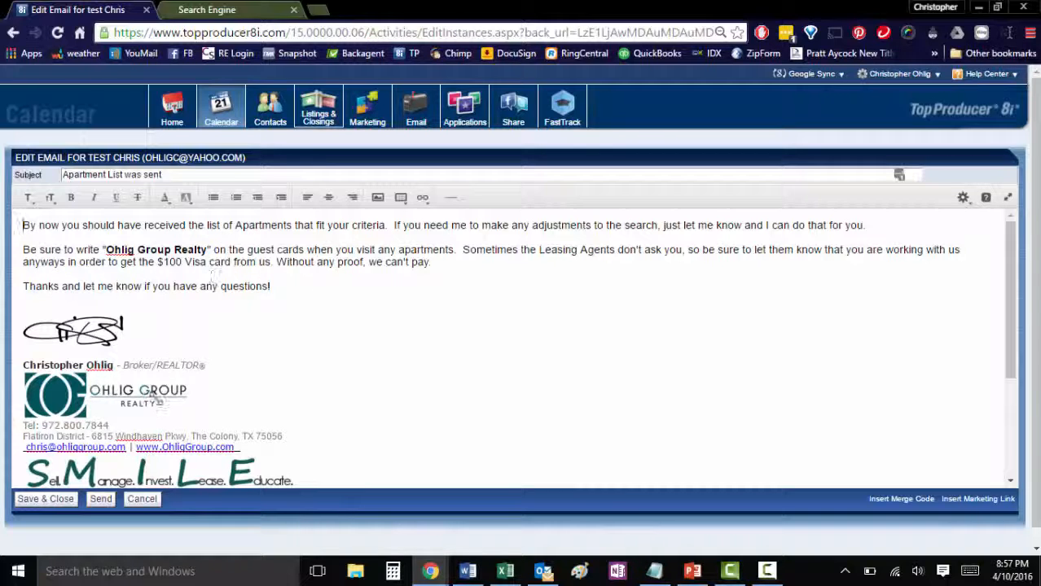
{"action": "left_click", "coordinate": [114, 502]}
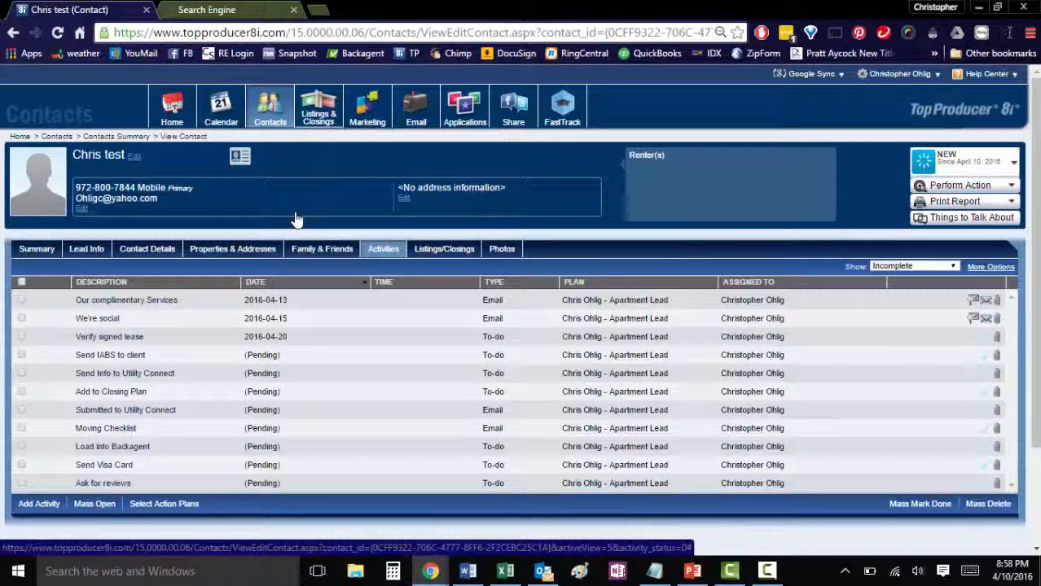
Switch to the Word document containing the Apartment Locating login details.
{"action": "left_click", "coordinate": [468, 572]}
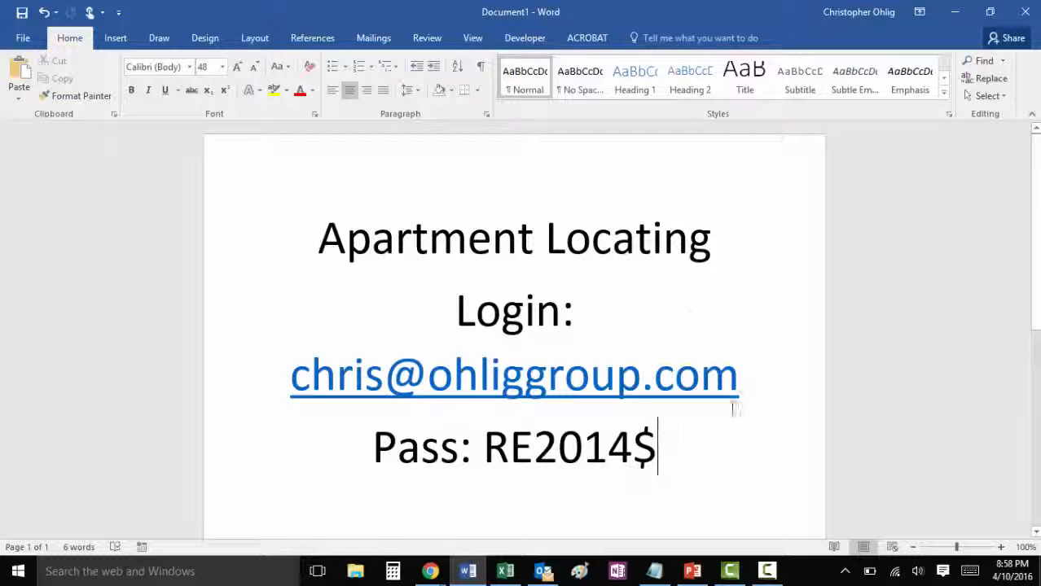
{"action": "mouse_move", "coordinate": [768, 575]}
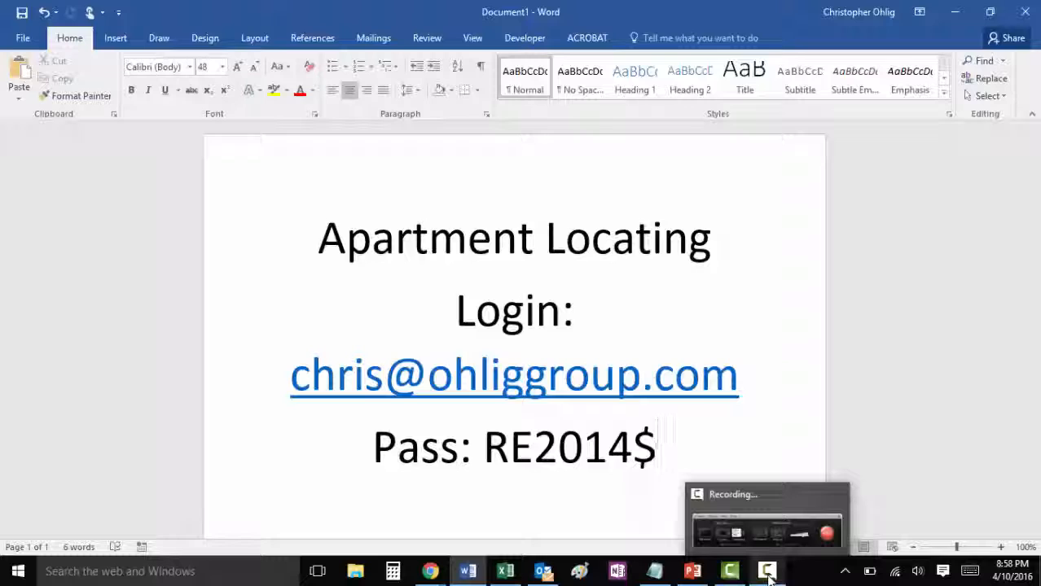